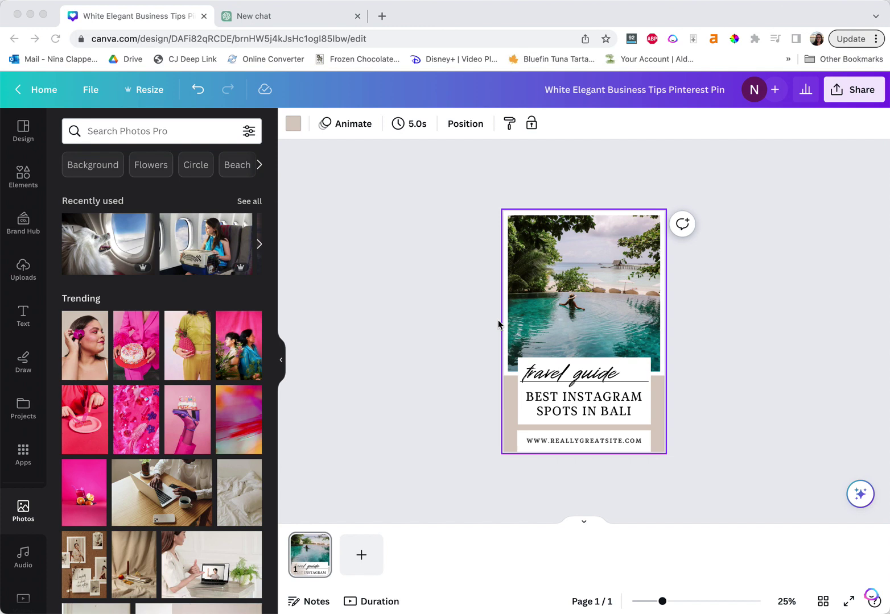
Leave the Bali pin design and switch to the ChatGPT chat holding the Rome pin-text table.
{"action": "left_click", "coordinate": [460, 351]}
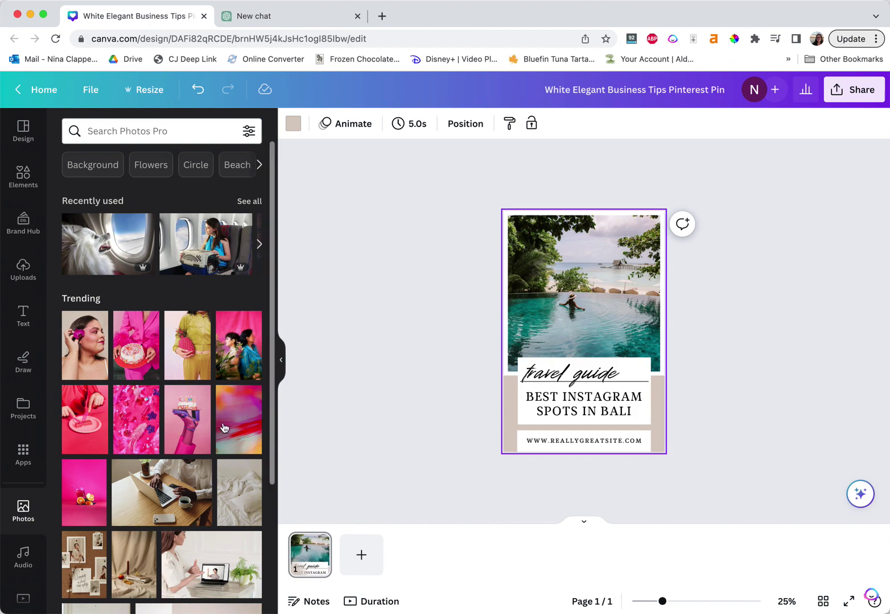
{"action": "left_click", "coordinate": [281, 18]}
{"action": "scroll", "coordinate": [321, 291], "scroll_direction": "up", "scroll_amount": 10}
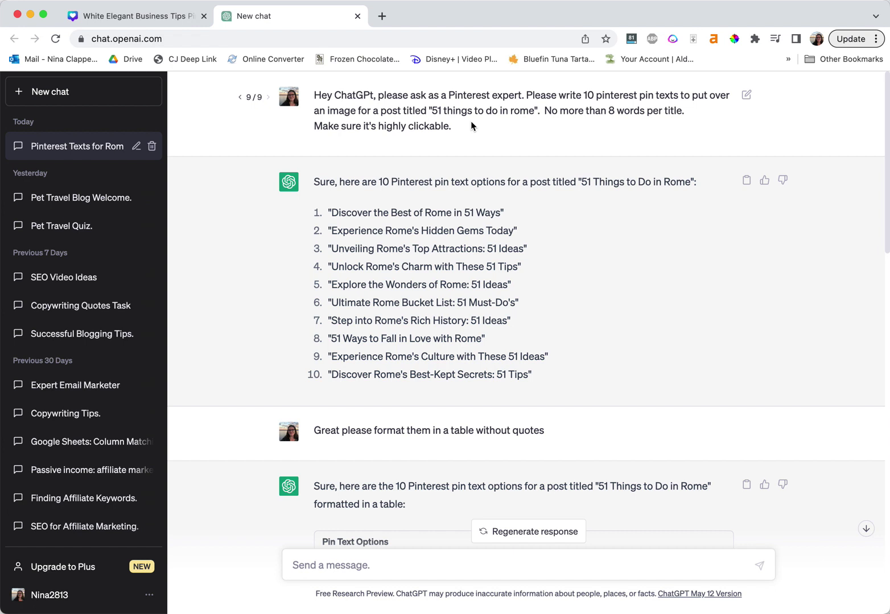
{"action": "scroll", "coordinate": [471, 125], "scroll_direction": "down", "scroll_amount": 2}
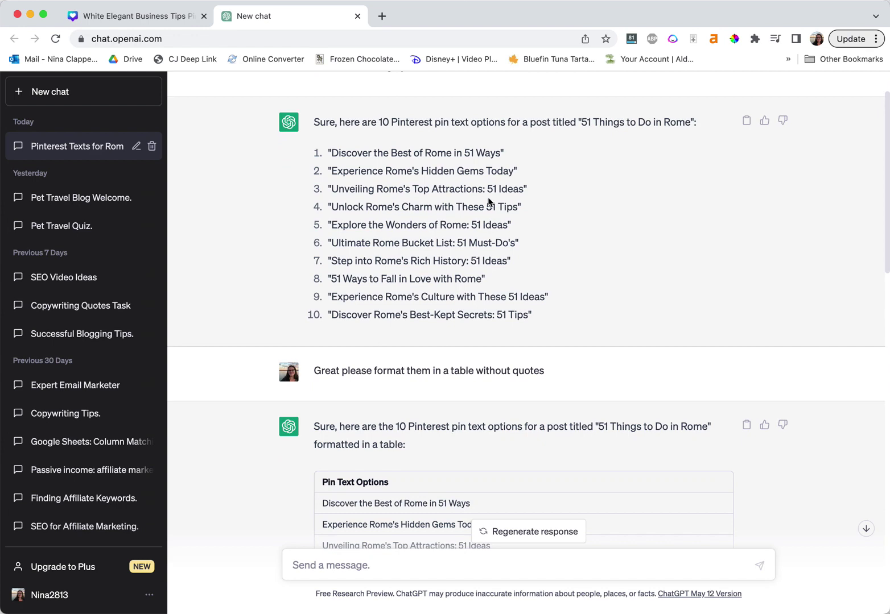
{"action": "scroll", "coordinate": [486, 203], "scroll_direction": "down", "scroll_amount": 3}
{"action": "scroll", "coordinate": [486, 205], "scroll_direction": "down", "scroll_amount": 1}
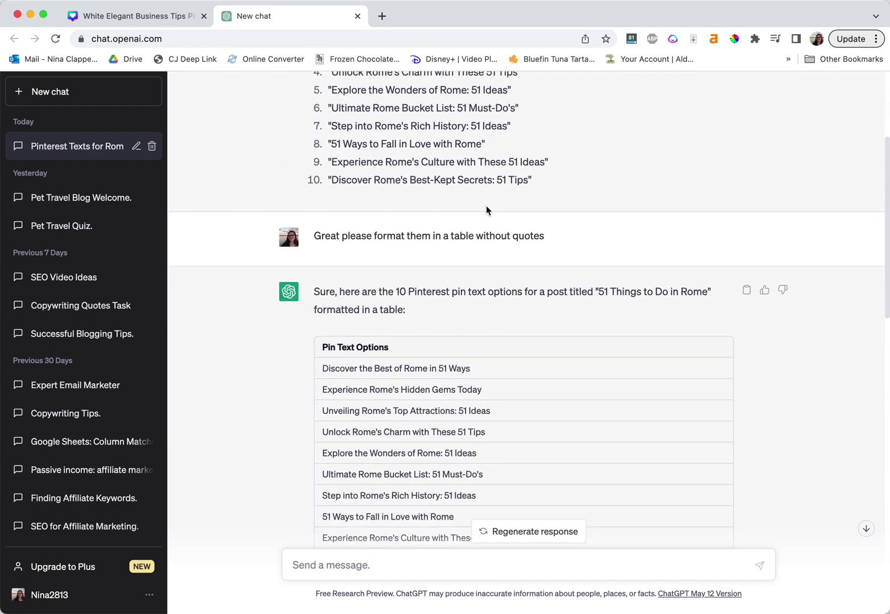
{"action": "scroll", "coordinate": [486, 206], "scroll_direction": "down", "scroll_amount": 4}
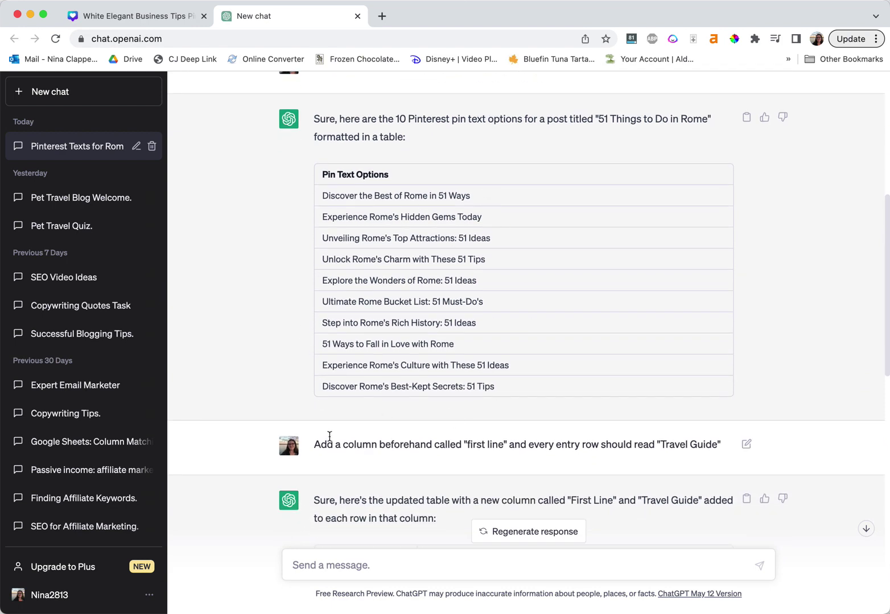
{"action": "scroll", "coordinate": [394, 266], "scroll_direction": "down", "scroll_amount": 9}
{"action": "scroll", "coordinate": [351, 336], "scroll_direction": "down", "scroll_amount": 8}
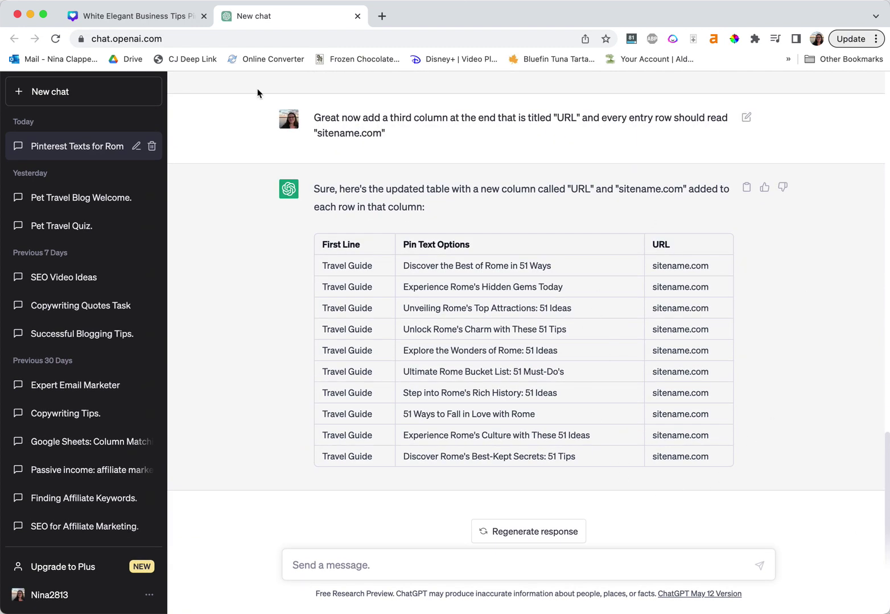
{"action": "left_click", "coordinate": [134, 21]}
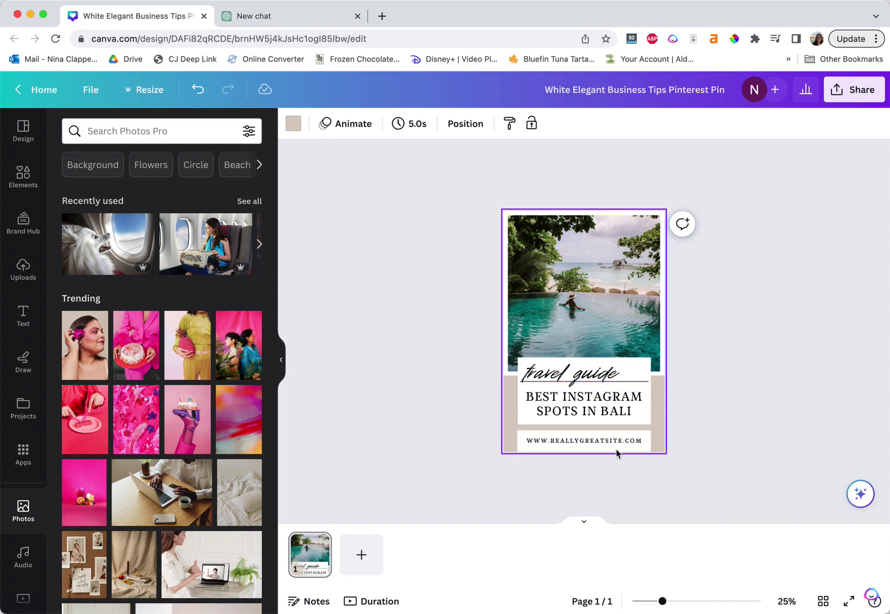
Copy the ten Travel Guide rows from the ChatGPT table and return to the Canva pin.
{"action": "left_click", "coordinate": [392, 342]}
{"action": "left_click", "coordinate": [273, 23]}
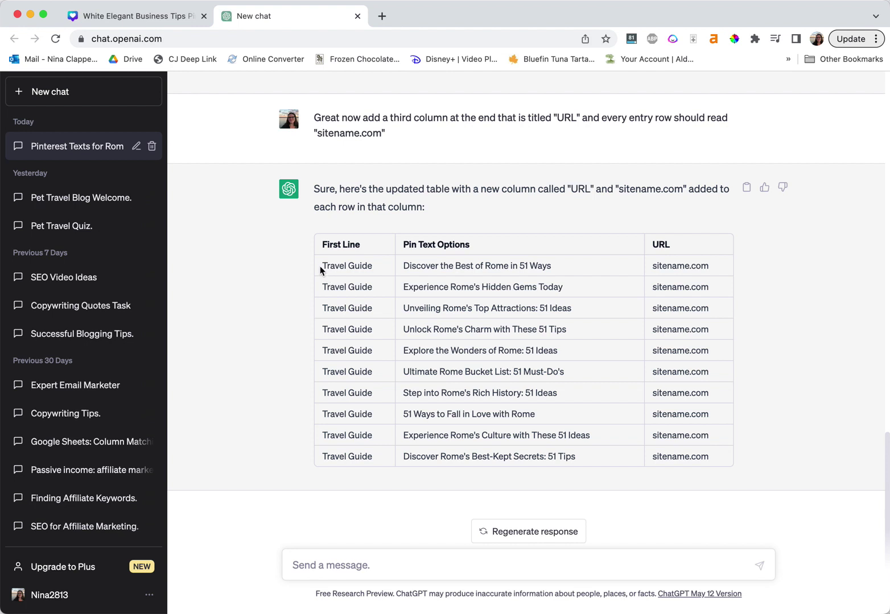
{"action": "left_click_drag", "start_coordinate": [320, 265], "coordinate": [696, 452]}
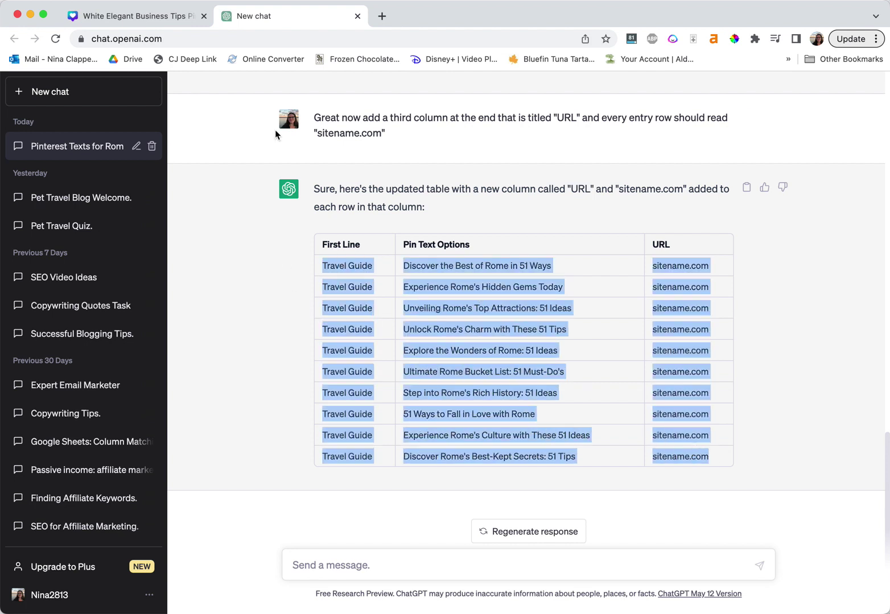
{"action": "left_click", "coordinate": [155, 16]}
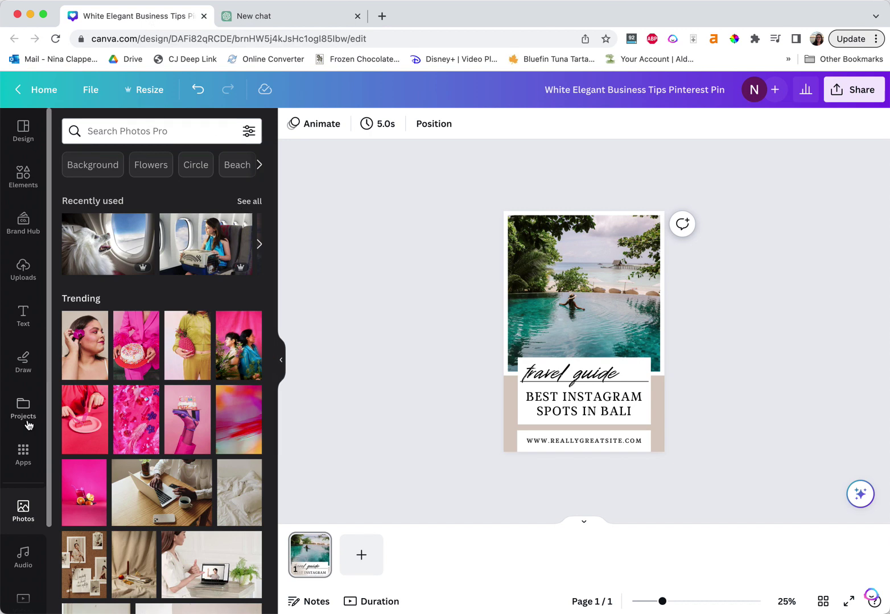
Start Bulk create with manual data entry and paste the ChatGPT table into it.
{"action": "left_click", "coordinate": [22, 454]}
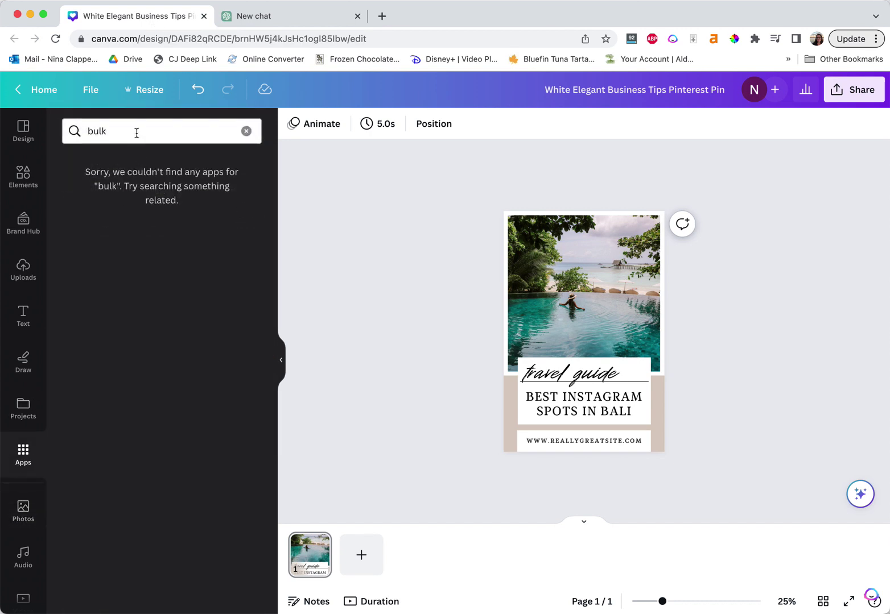
{"action": "left_click", "coordinate": [136, 133]}
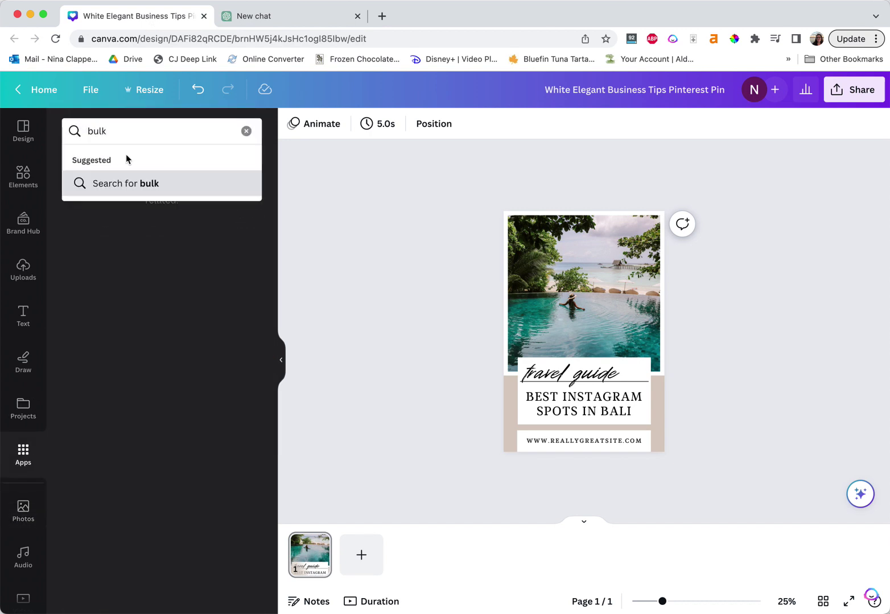
{"action": "scroll", "coordinate": [29, 546], "scroll_direction": "down", "scroll_amount": 3}
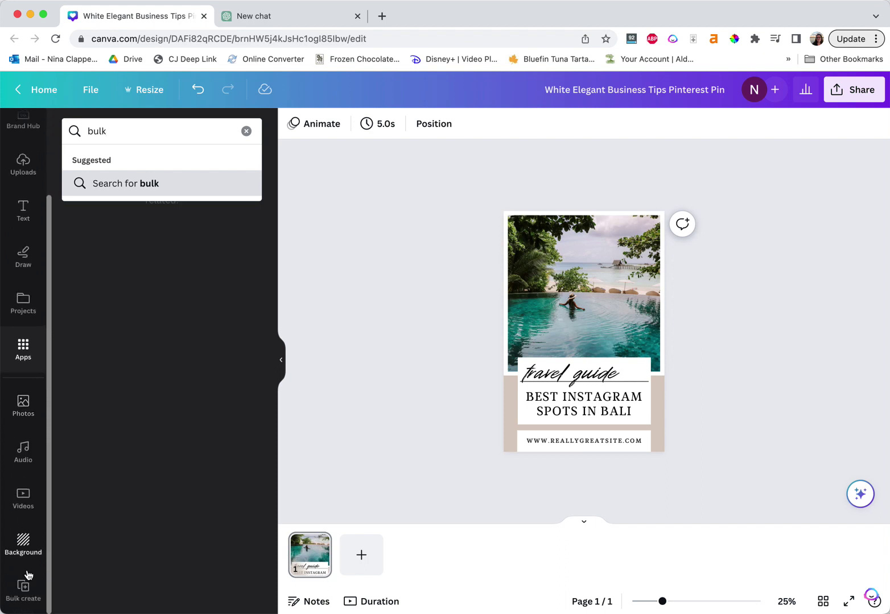
{"action": "left_click", "coordinate": [27, 600]}
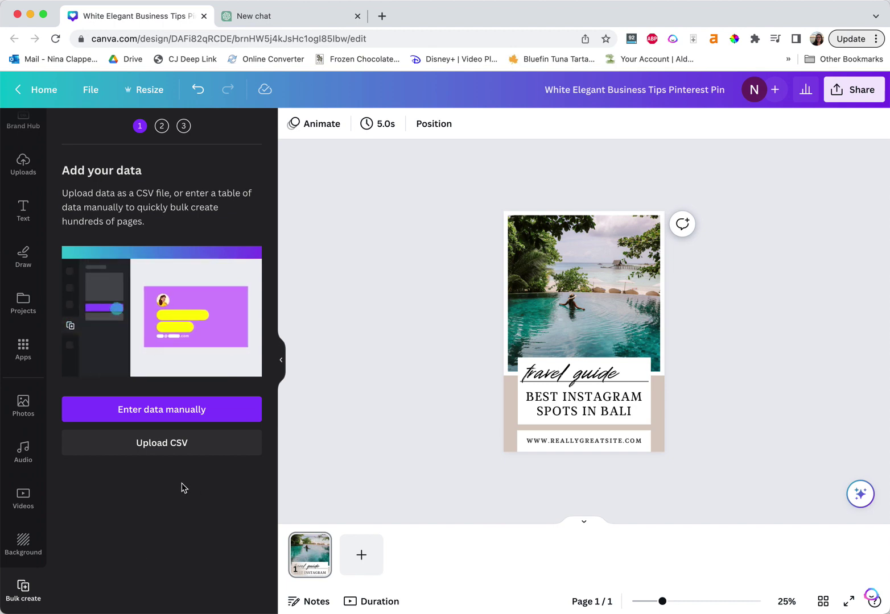
{"action": "left_click", "coordinate": [149, 414]}
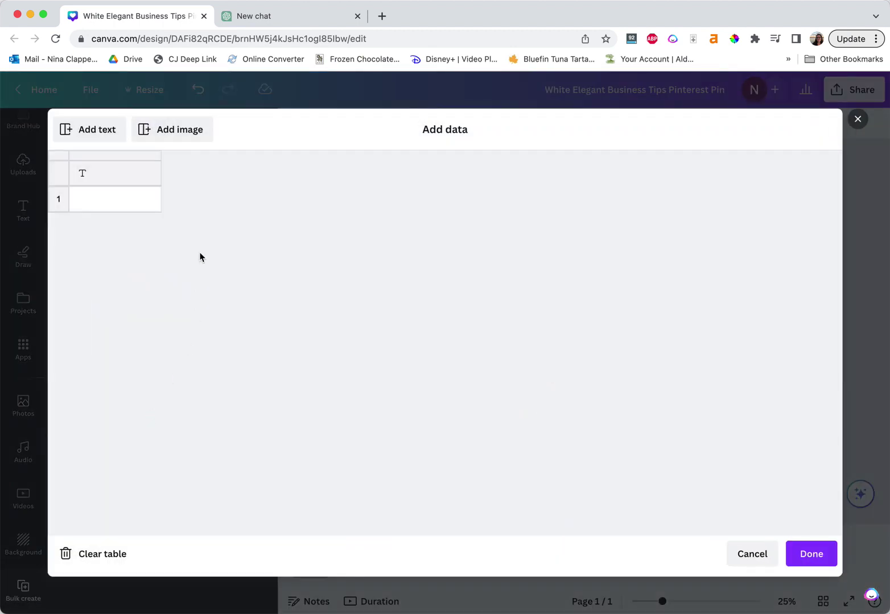
{"action": "left_click", "coordinate": [107, 201]}
{"action": "key", "text": "cmd+v"}
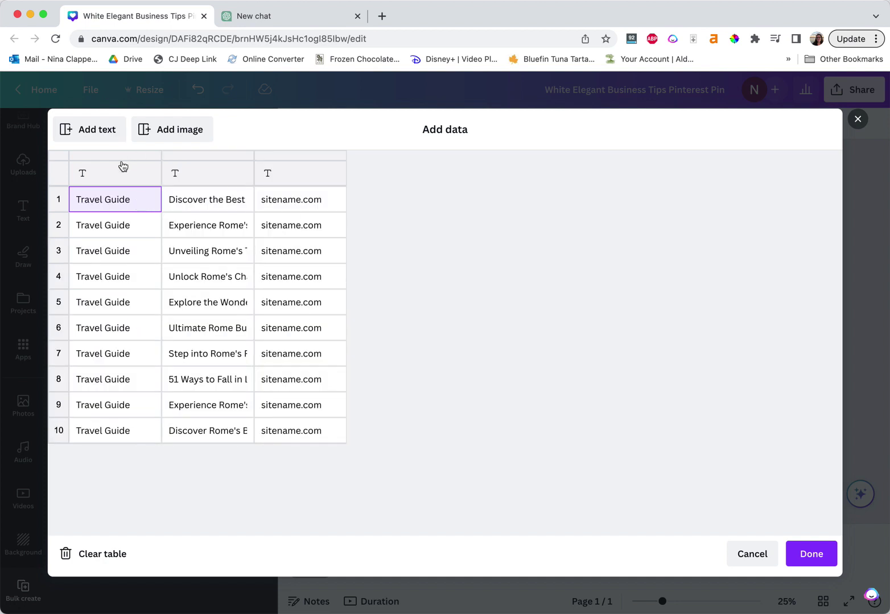
Name the three data columns First, Text and URL and confirm the table.
{"action": "left_click", "coordinate": [118, 168]}
{"action": "left_click", "coordinate": [111, 175]}
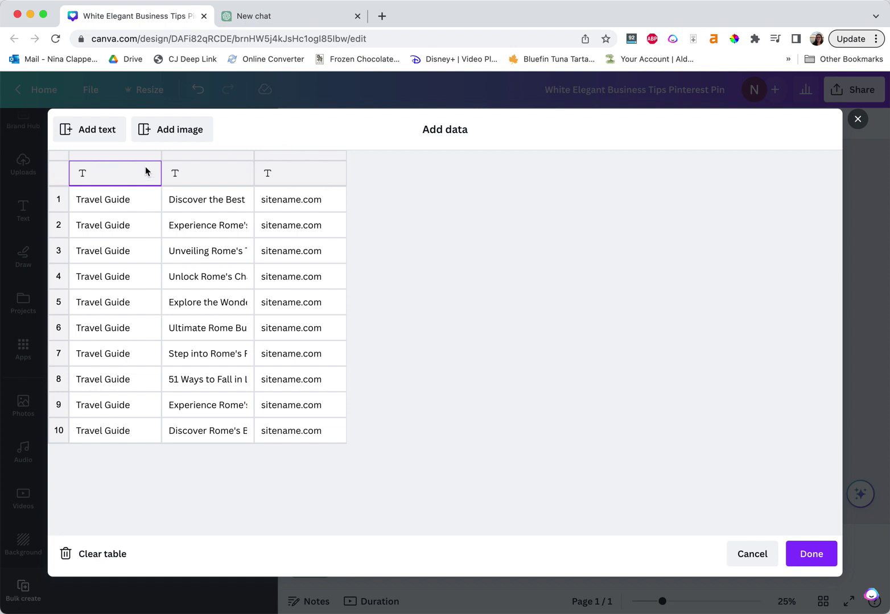
{"action": "type", "text": "First"}
{"action": "left_click", "coordinate": [204, 175]}
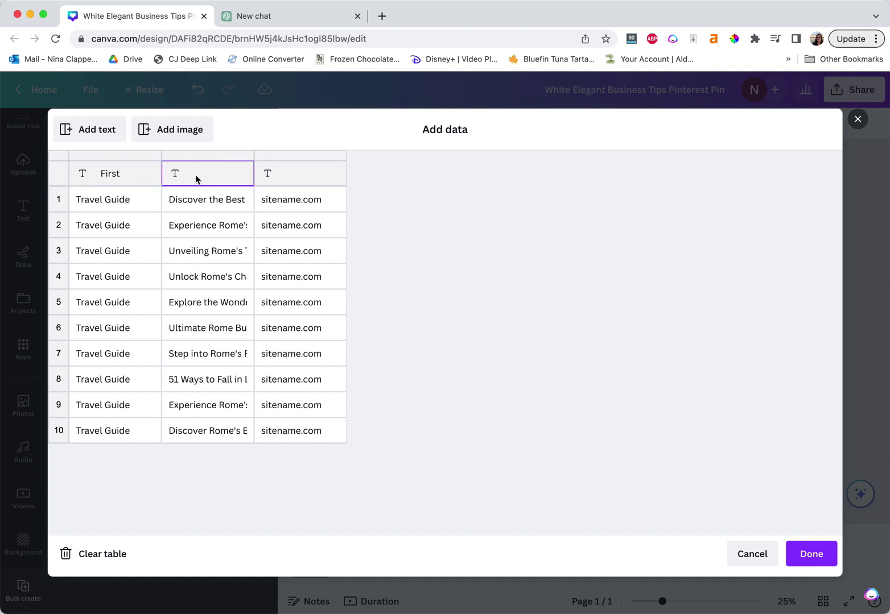
{"action": "type", "text": "Text"}
{"action": "left_click", "coordinate": [310, 179]}
{"action": "type", "text": "URL"}
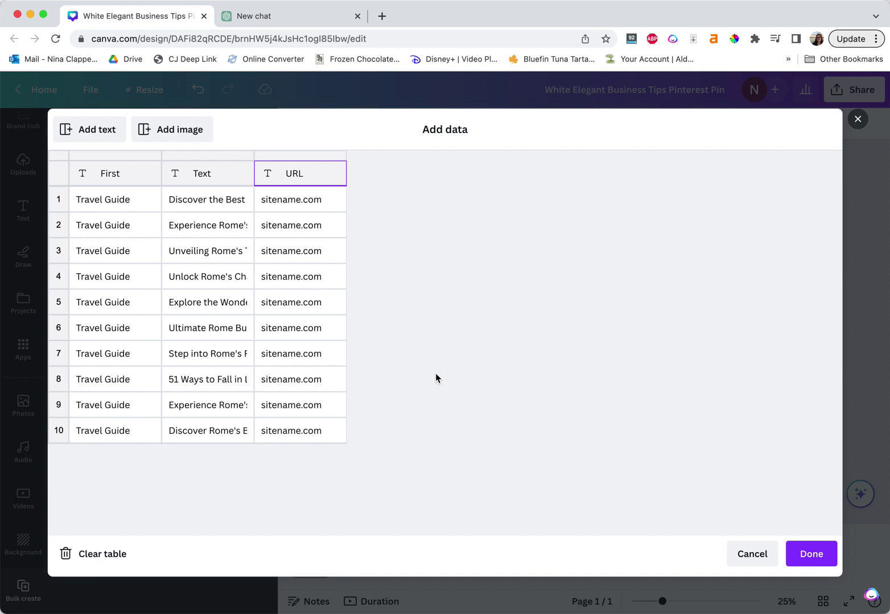
{"action": "left_click", "coordinate": [826, 558]}
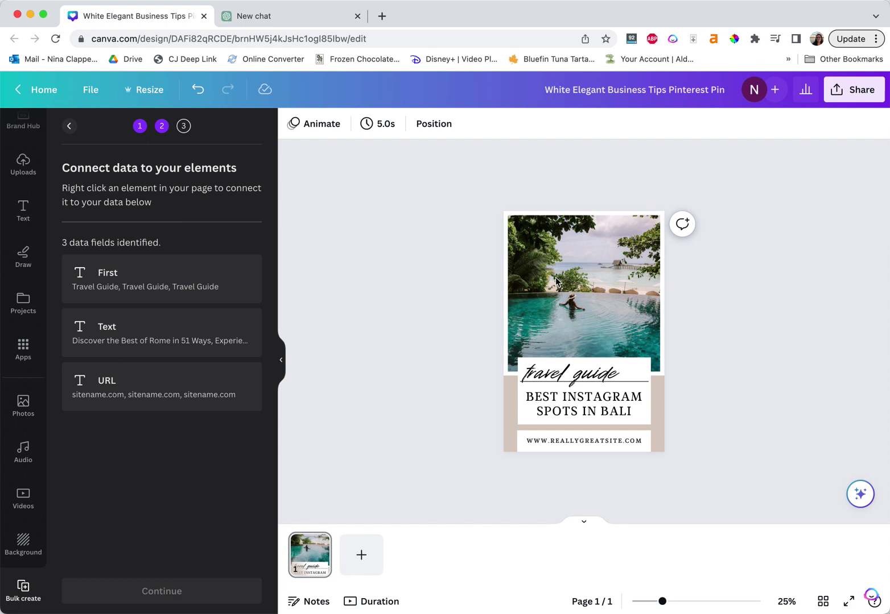
Connect the 'travel guide' text box to the First data field.
{"action": "left_click", "coordinate": [426, 308]}
{"action": "left_click", "coordinate": [718, 367]}
{"action": "left_click", "coordinate": [597, 379]}
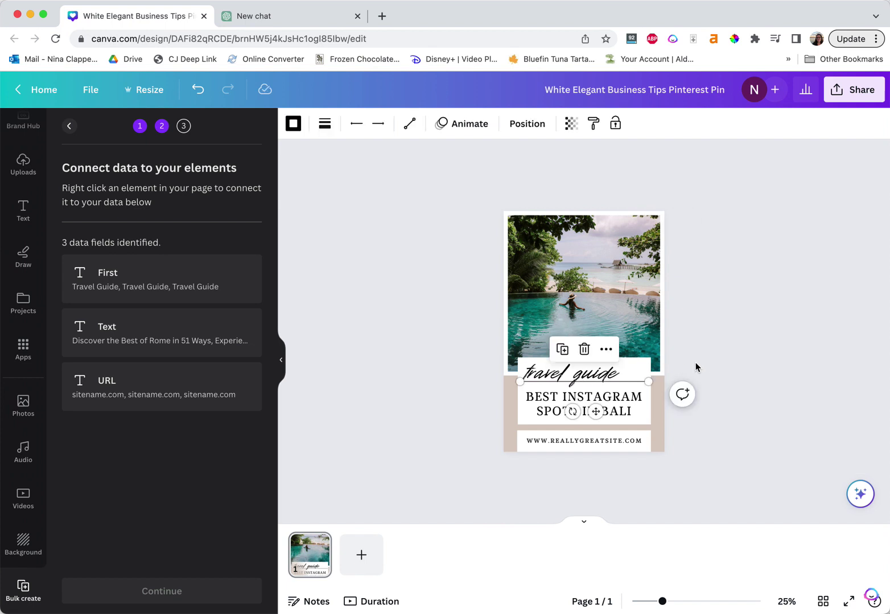
{"action": "left_click", "coordinate": [692, 518]}
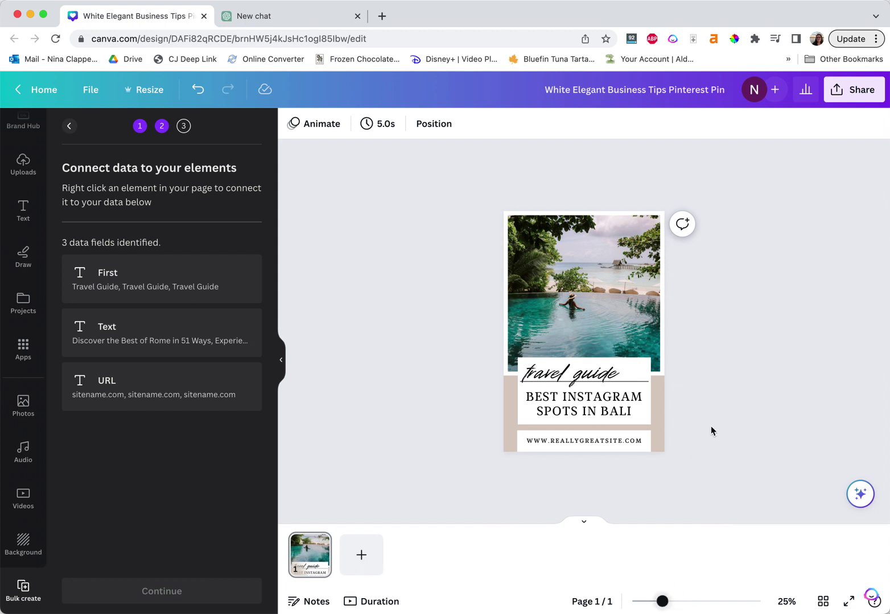
{"action": "left_click", "coordinate": [597, 379]}
{"action": "right_click", "coordinate": [597, 379]}
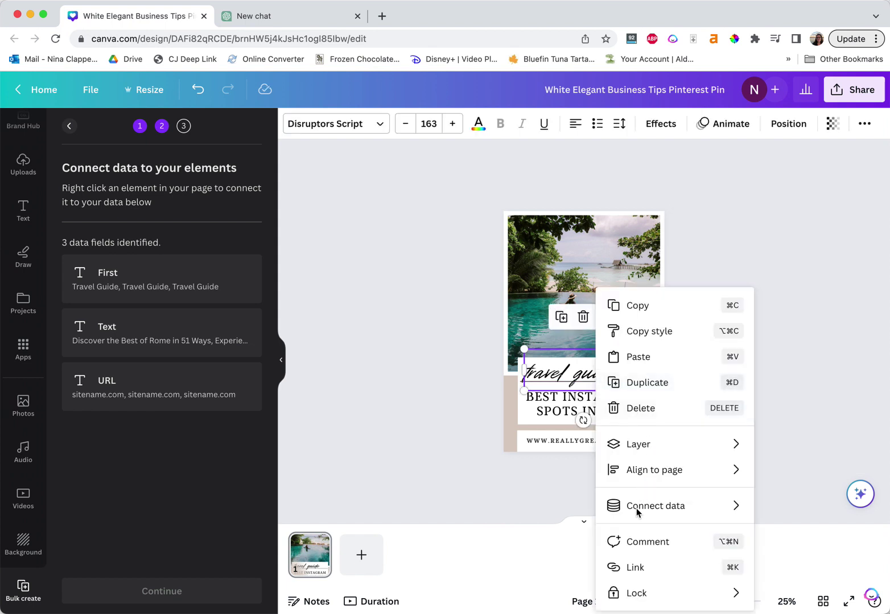
{"action": "mouse_move", "coordinate": [637, 512]}
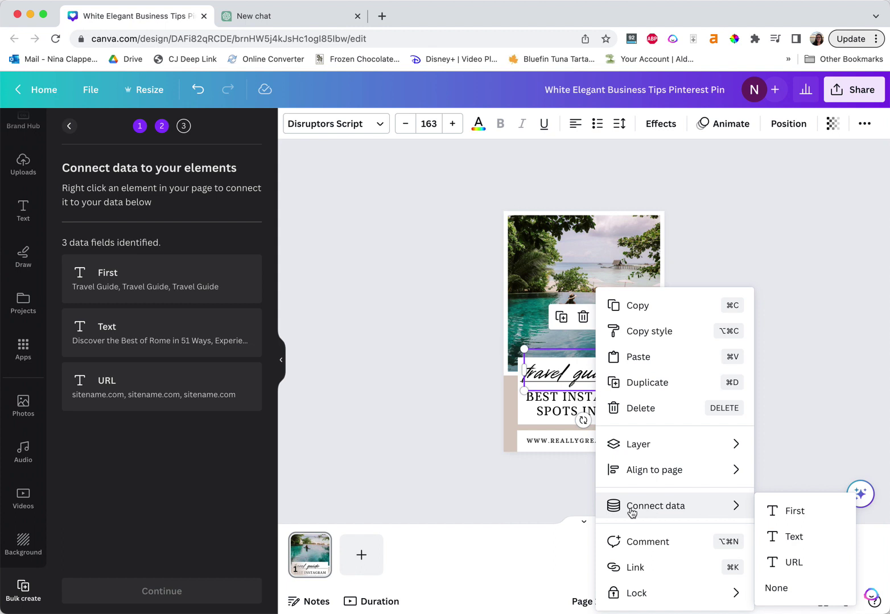
{"action": "left_click", "coordinate": [797, 512]}
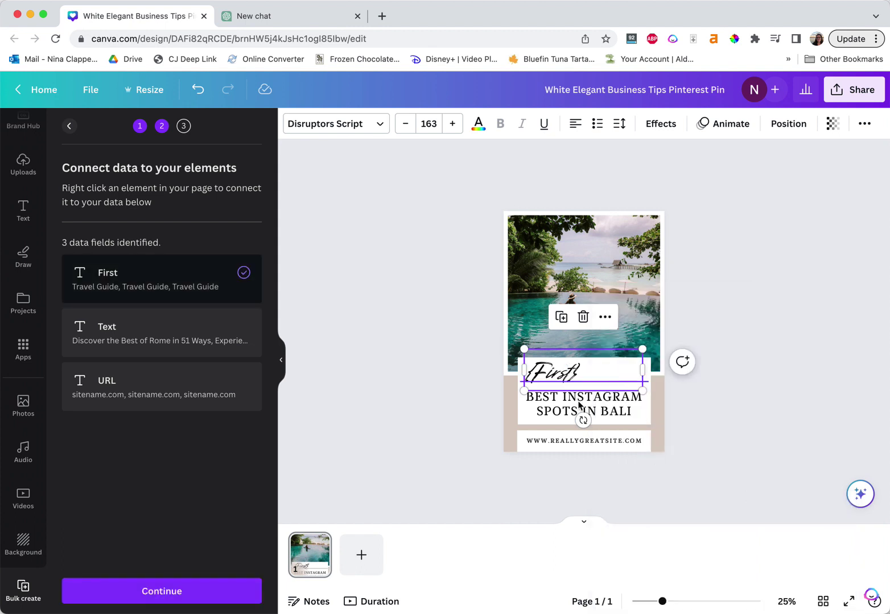
Connect the 'BEST INSTAGRAM SPOTS IN BALI' headline to the Text data field.
{"action": "left_click", "coordinate": [552, 417]}
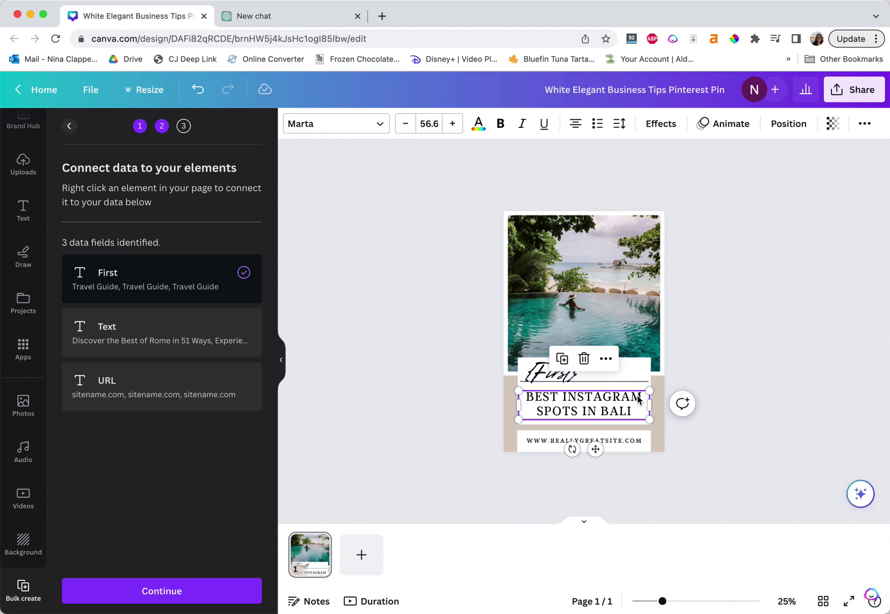
{"action": "right_click", "coordinate": [606, 409]}
{"action": "mouse_move", "coordinate": [657, 508]}
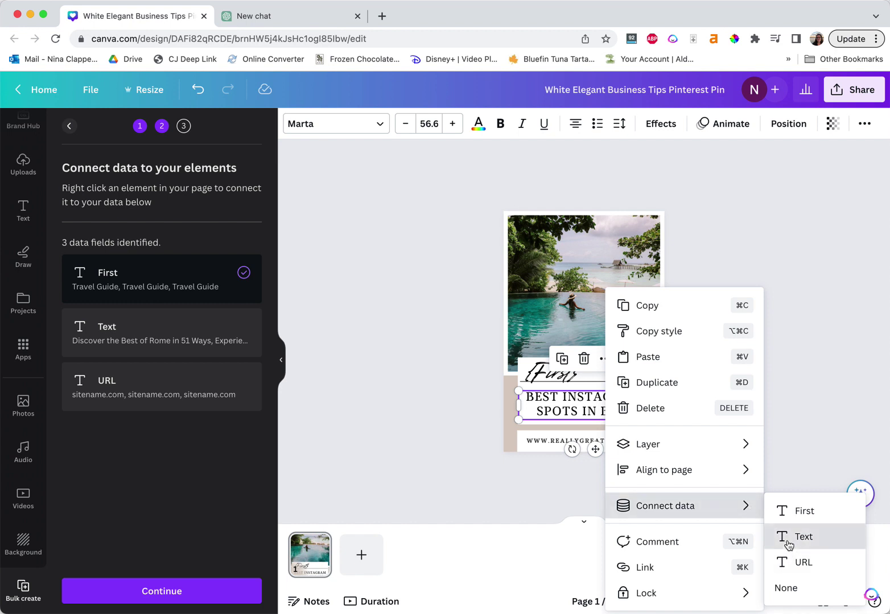
{"action": "left_click", "coordinate": [788, 545]}
Connect the website address text to the URL data field and proceed to apply the data.
{"action": "left_click", "coordinate": [624, 441]}
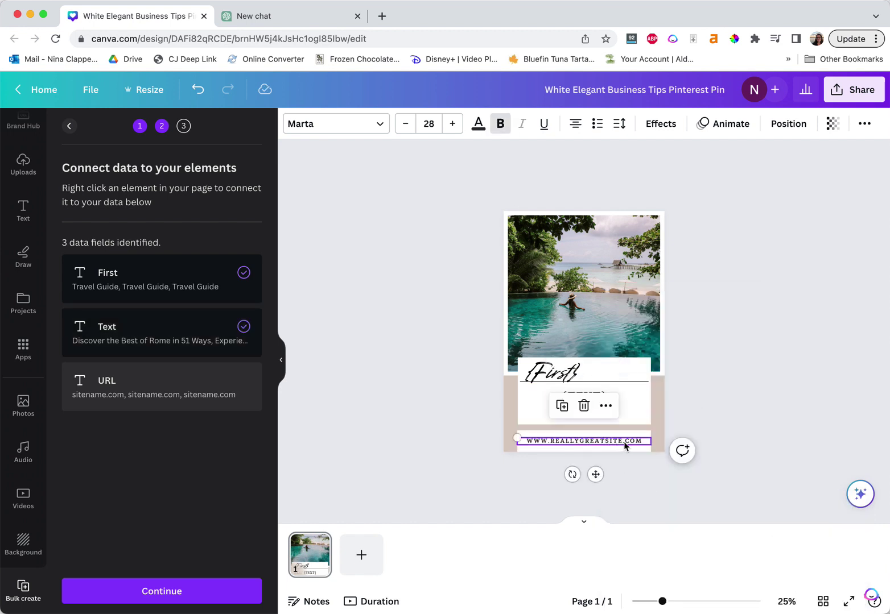
{"action": "right_click", "coordinate": [623, 442]}
{"action": "mouse_move", "coordinate": [765, 515]}
{"action": "left_click", "coordinate": [810, 567]}
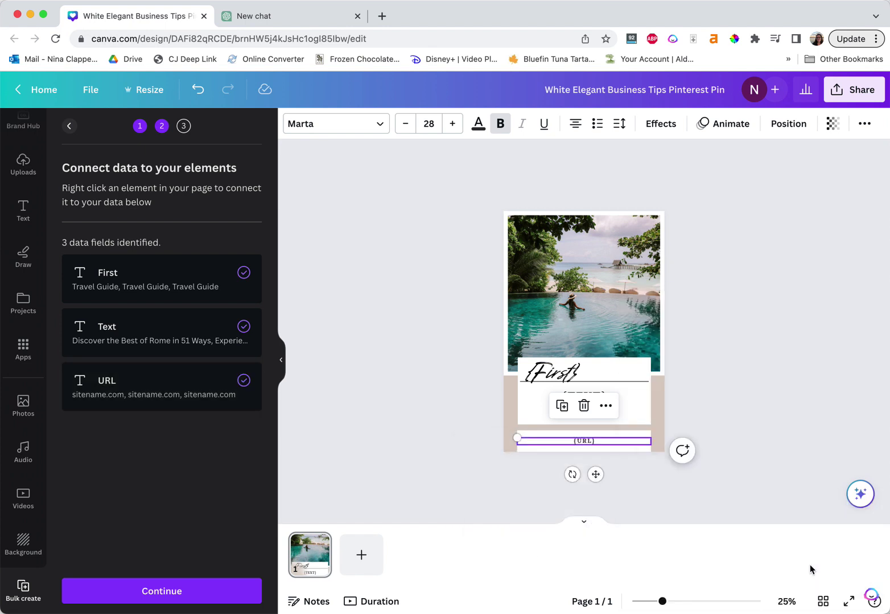
{"action": "left_click", "coordinate": [804, 395]}
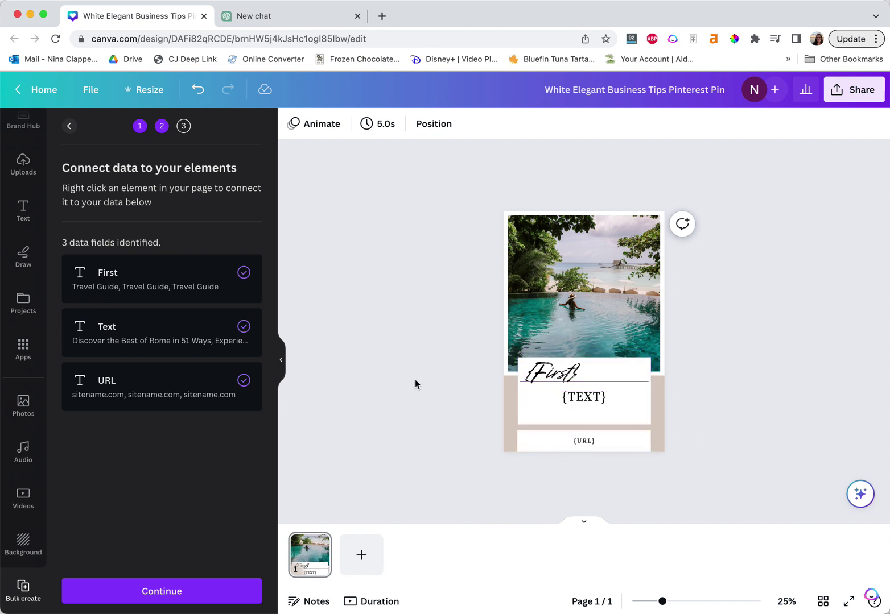
{"action": "left_click", "coordinate": [189, 596]}
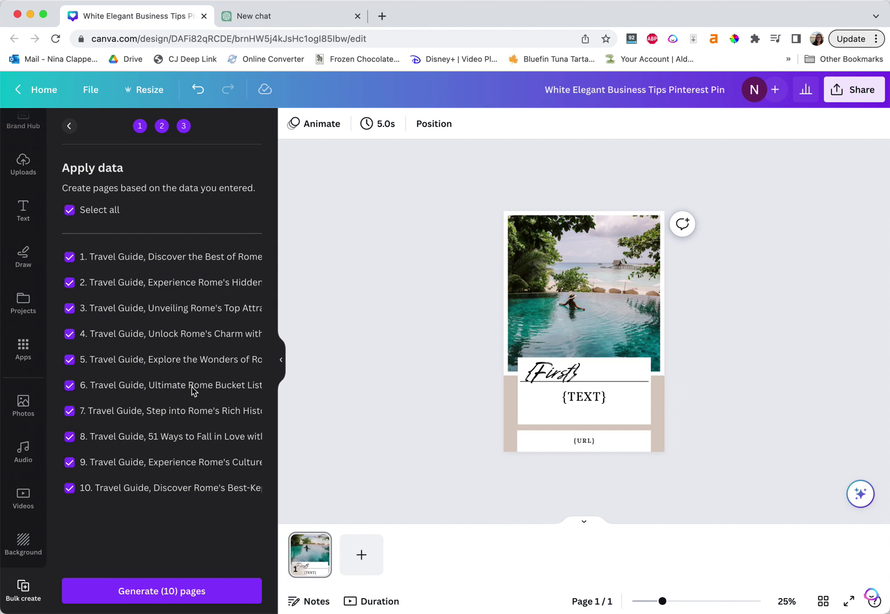
Generate 10 pin pages from all ten data rows.
{"action": "left_click", "coordinate": [140, 594]}
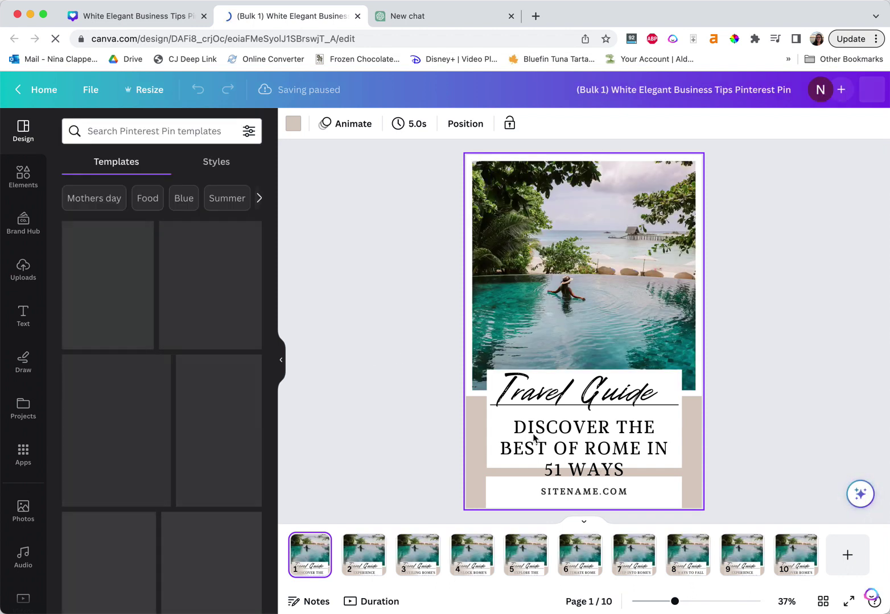
Review generated Rome pins 2 through 10, then return to the original template tab.
{"action": "left_click", "coordinate": [371, 556]}
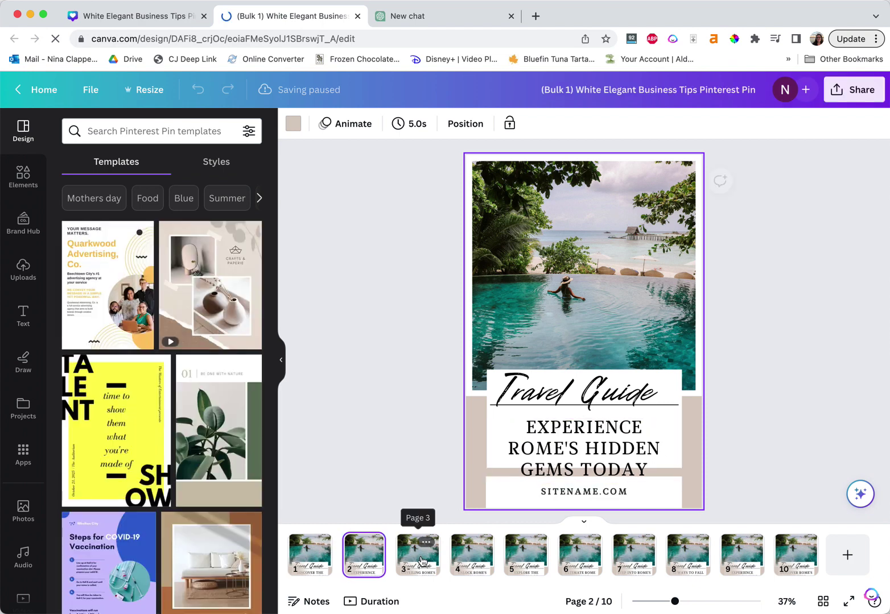
{"action": "left_click", "coordinate": [424, 563]}
{"action": "left_click", "coordinate": [472, 557]}
{"action": "left_click", "coordinate": [532, 558]}
{"action": "left_click", "coordinate": [569, 560]}
{"action": "left_click", "coordinate": [635, 557]}
{"action": "left_click", "coordinate": [686, 557]}
{"action": "left_click", "coordinate": [740, 555]}
{"action": "left_click", "coordinate": [795, 555]}
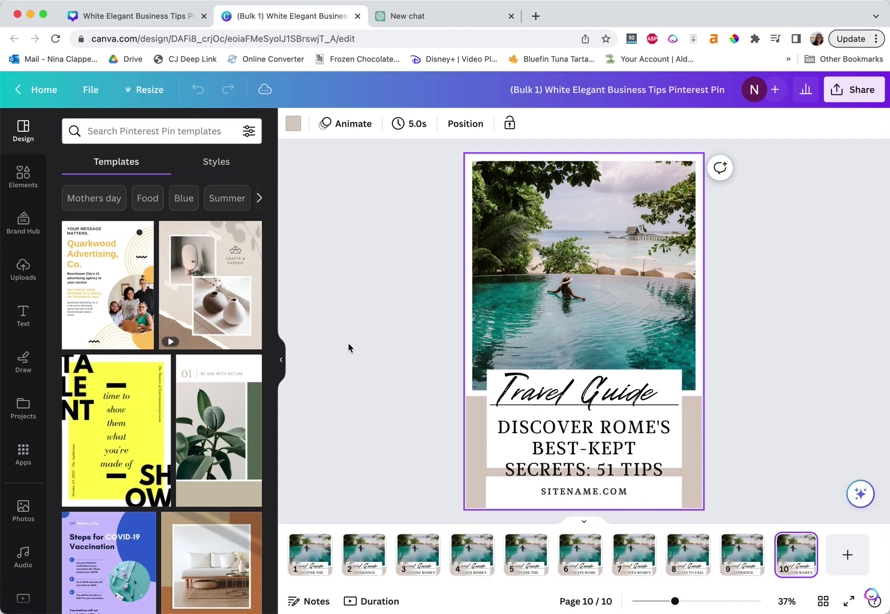
{"action": "left_click", "coordinate": [166, 20]}
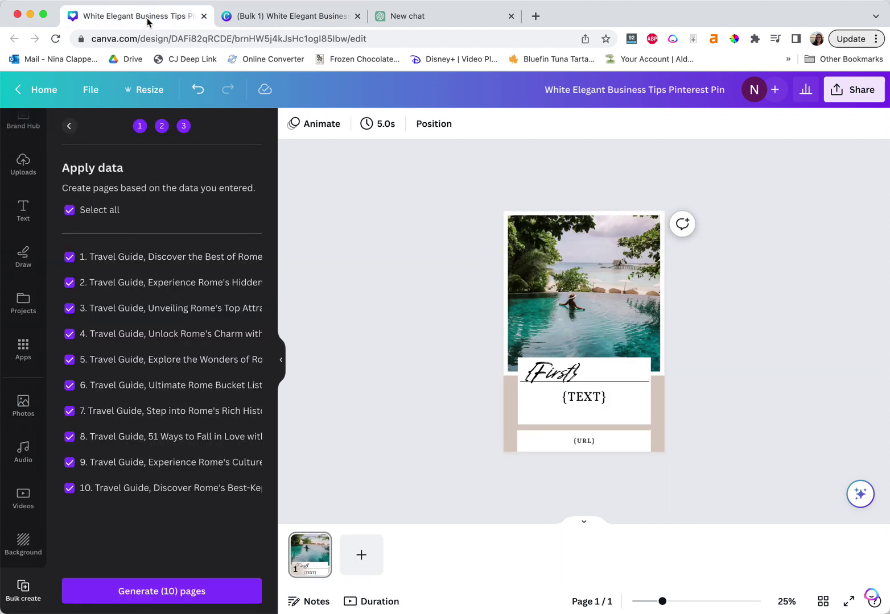
Shrink the {TEXT} placeholder font from 56.6 to 40 and nudge it slightly higher.
{"action": "left_click", "coordinate": [588, 399]}
{"action": "left_click", "coordinate": [421, 124]}
{"action": "left_click", "coordinate": [422, 124]}
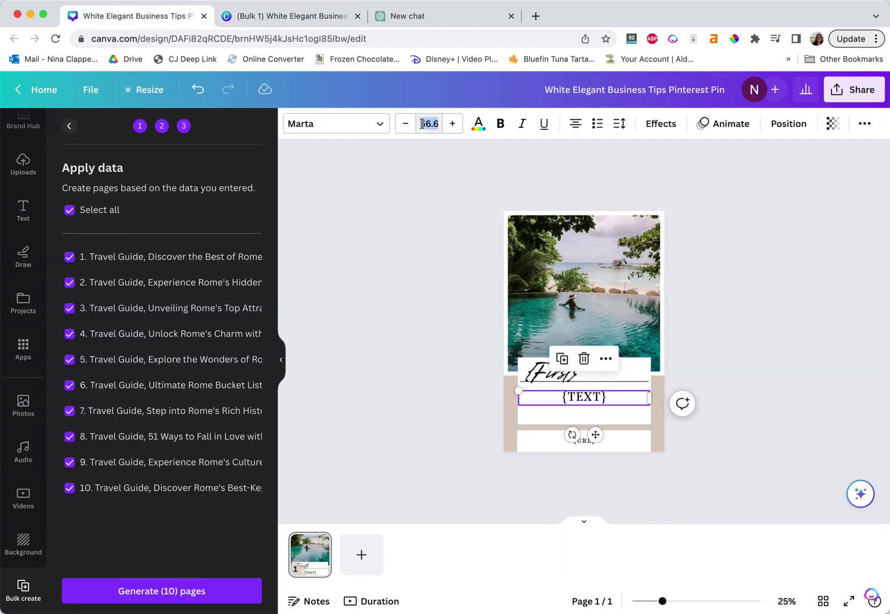
{"action": "left_click", "coordinate": [421, 124]}
{"action": "type", "text": "40"}
{"action": "key", "text": "Return"}
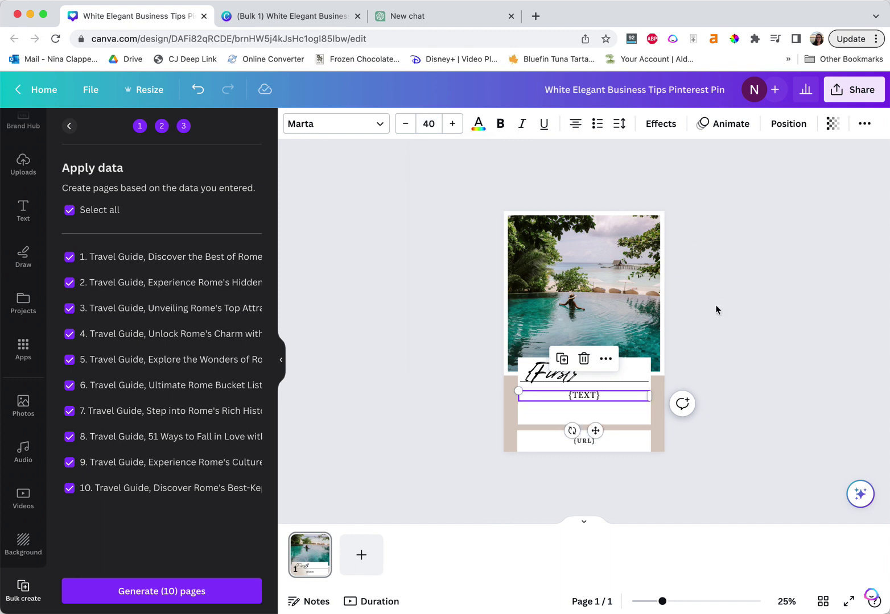
{"action": "left_click", "coordinate": [699, 364]}
{"action": "left_click", "coordinate": [589, 396]}
{"action": "left_click_drag", "start_coordinate": [588, 396], "coordinate": [587, 390]}
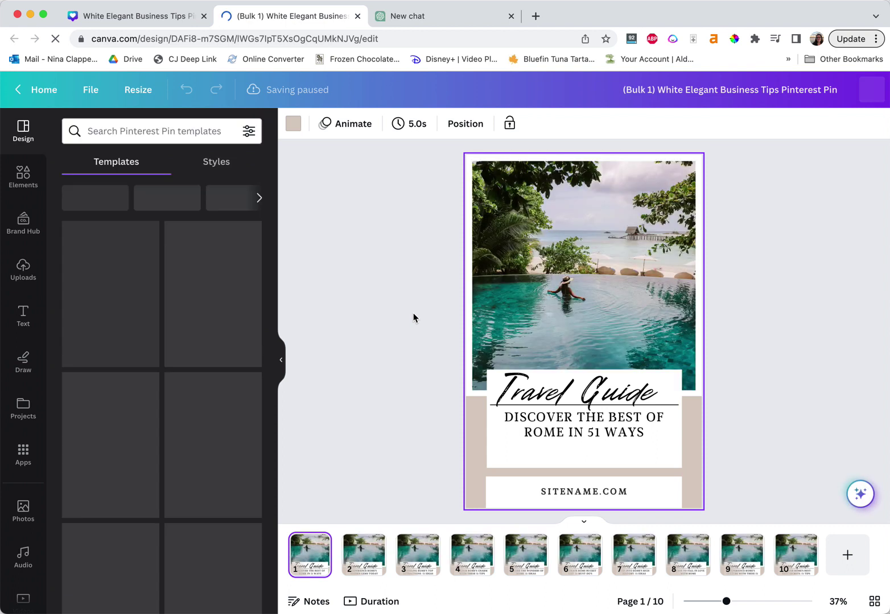
Check regenerated pins 2 to 10 for two-line headlines, then deselect the page.
{"action": "left_click", "coordinate": [371, 557]}
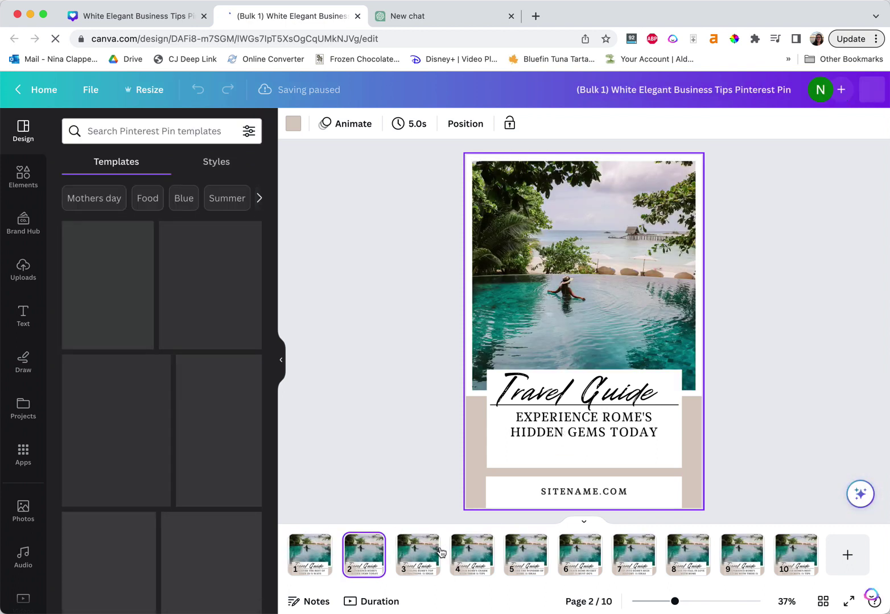
{"action": "left_click", "coordinate": [424, 561]}
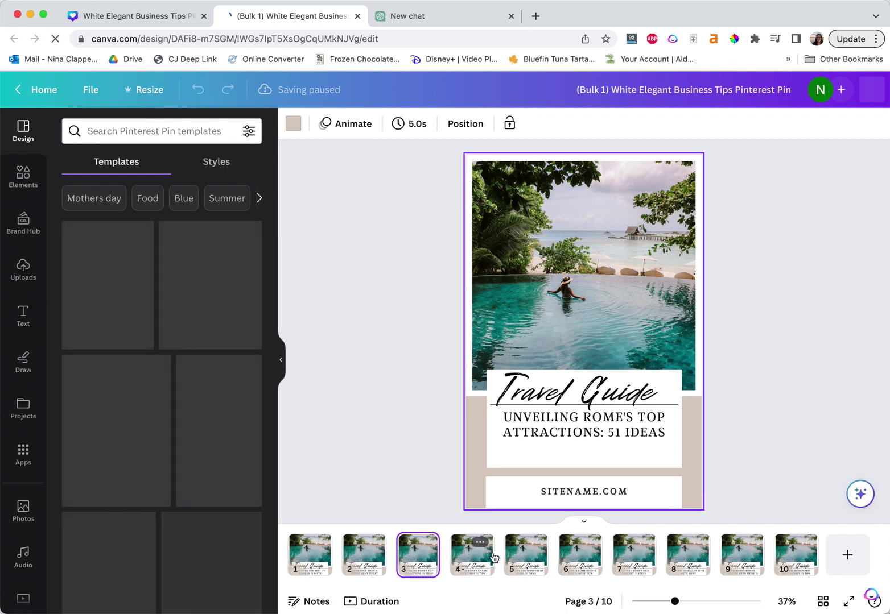
{"action": "left_click", "coordinate": [475, 558]}
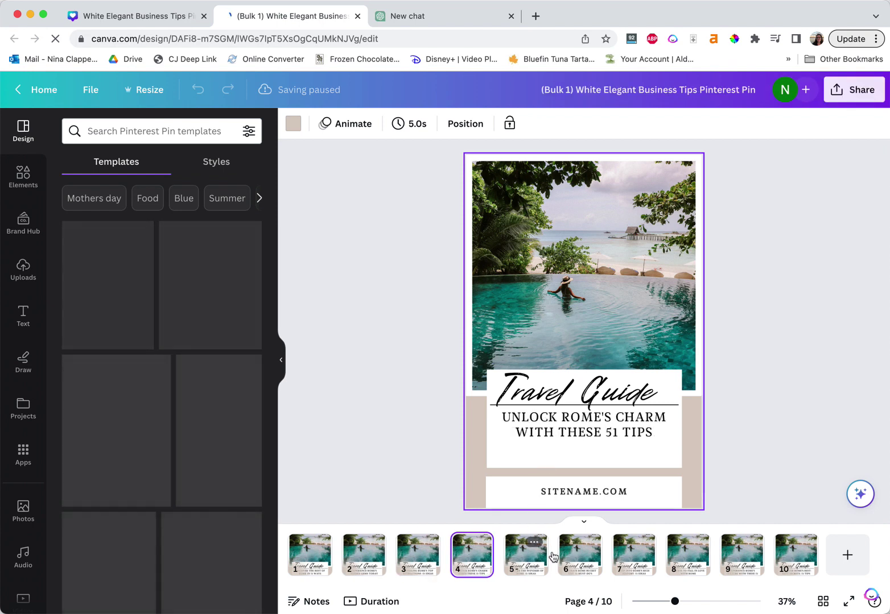
{"action": "left_click", "coordinate": [529, 563]}
{"action": "left_click", "coordinate": [597, 550]}
{"action": "left_click", "coordinate": [634, 555]}
{"action": "left_click", "coordinate": [685, 557]}
{"action": "left_click", "coordinate": [736, 555]}
{"action": "left_click", "coordinate": [795, 557]}
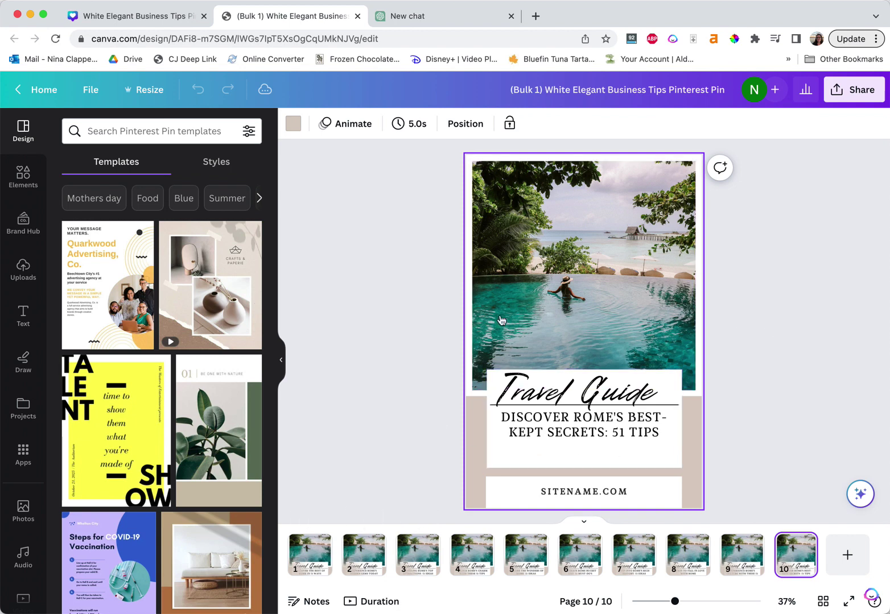
{"action": "left_click", "coordinate": [310, 284]}
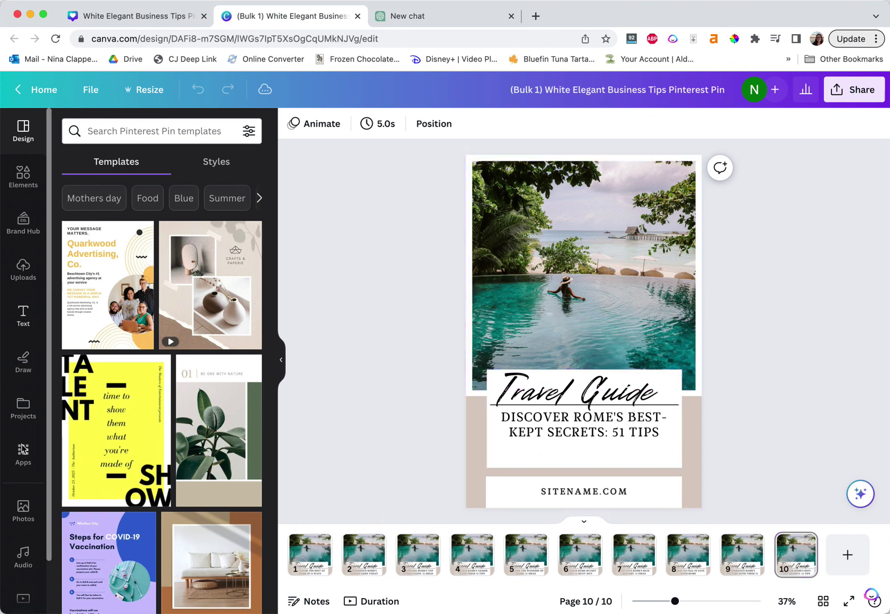
Open the Photos panel, then return to the original template tab at the Apply data step.
{"action": "left_click", "coordinate": [23, 512]}
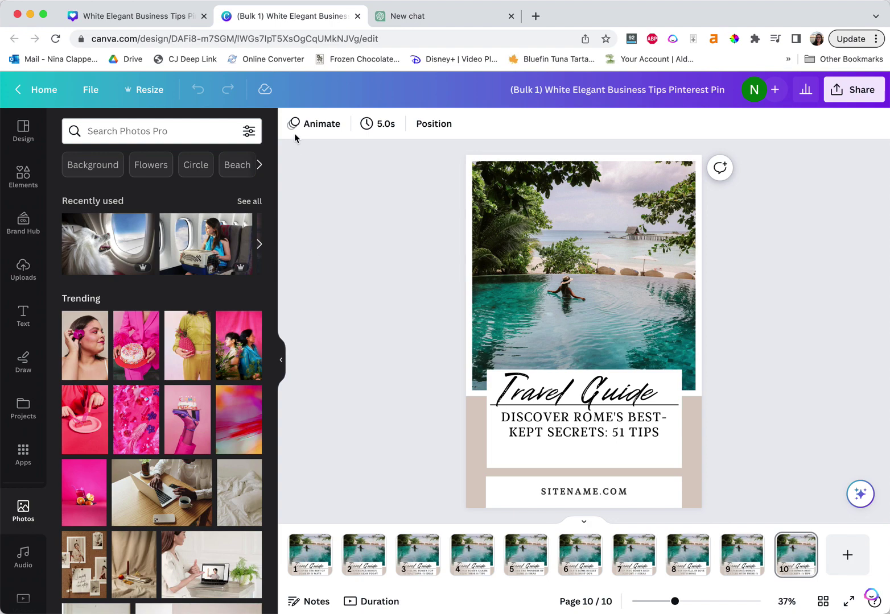
{"action": "left_click", "coordinate": [142, 21]}
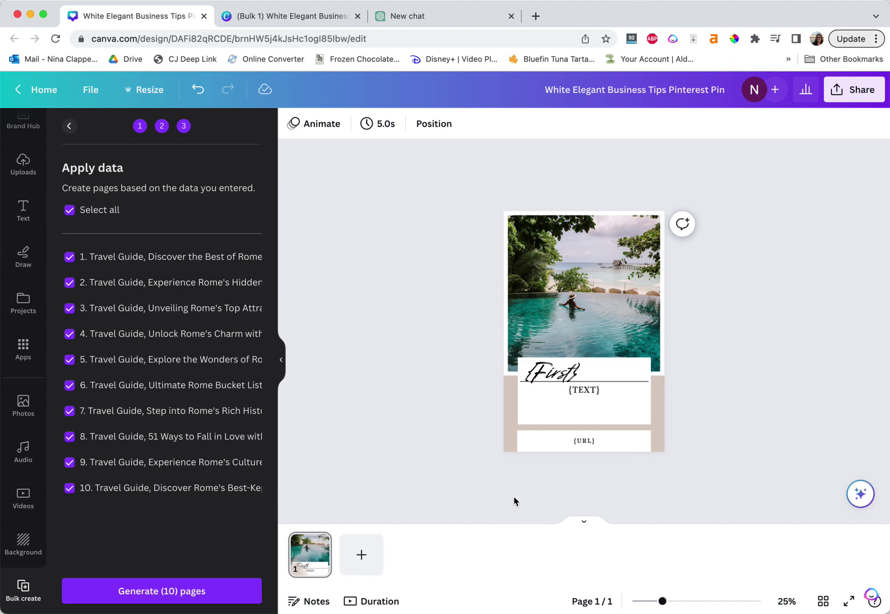
Browse the Pinterest Pin templates under Design, scrolling through the gallery.
{"action": "key", "text": "super+grave"}
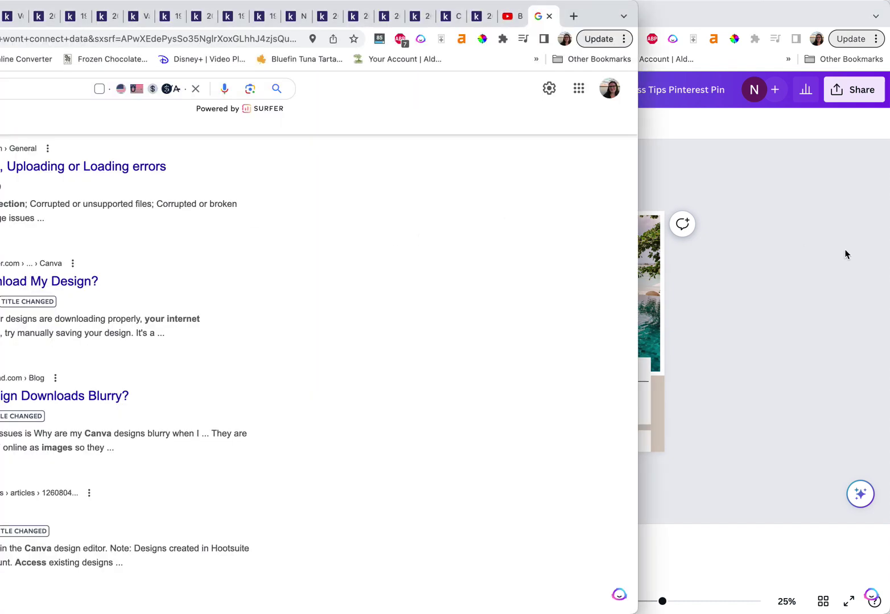
{"action": "left_click", "coordinate": [845, 254]}
{"action": "scroll", "coordinate": [50, 200], "scroll_direction": "up", "scroll_amount": 5}
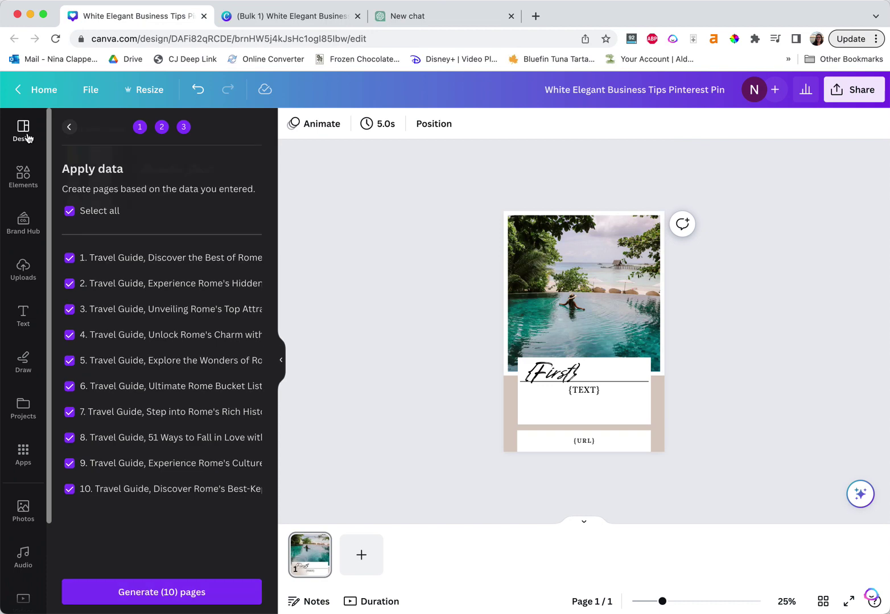
{"action": "left_click", "coordinate": [23, 131]}
{"action": "left_click", "coordinate": [79, 127]}
{"action": "scroll", "coordinate": [164, 424], "scroll_direction": "down", "scroll_amount": 3}
{"action": "scroll", "coordinate": [164, 424], "scroll_direction": "down", "scroll_amount": 8}
{"action": "scroll", "coordinate": [164, 424], "scroll_direction": "up", "scroll_amount": 10}
{"action": "scroll", "coordinate": [164, 424], "scroll_direction": "down", "scroll_amount": 2}
{"action": "scroll", "coordinate": [163, 424], "scroll_direction": "down", "scroll_amount": 1}
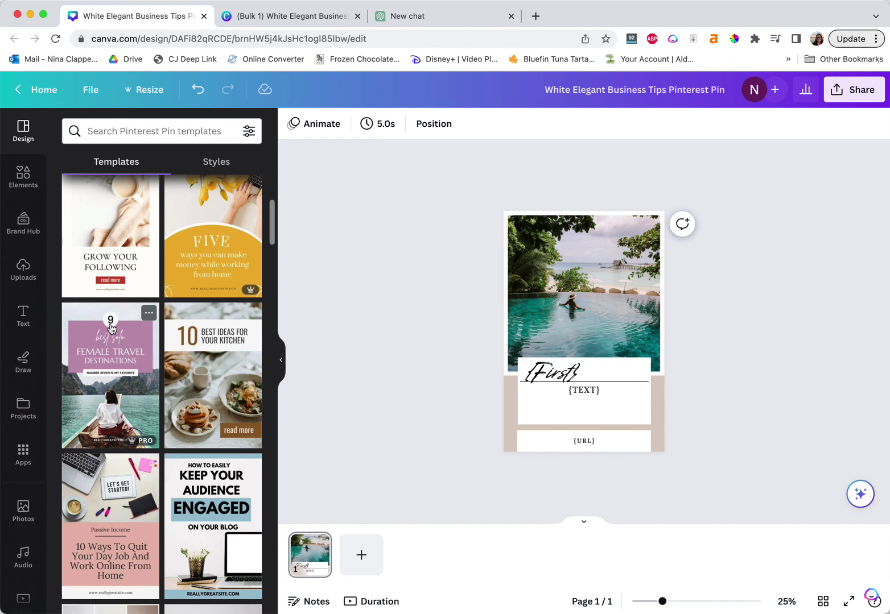
{"action": "scroll", "coordinate": [111, 328], "scroll_direction": "down", "scroll_amount": 3}
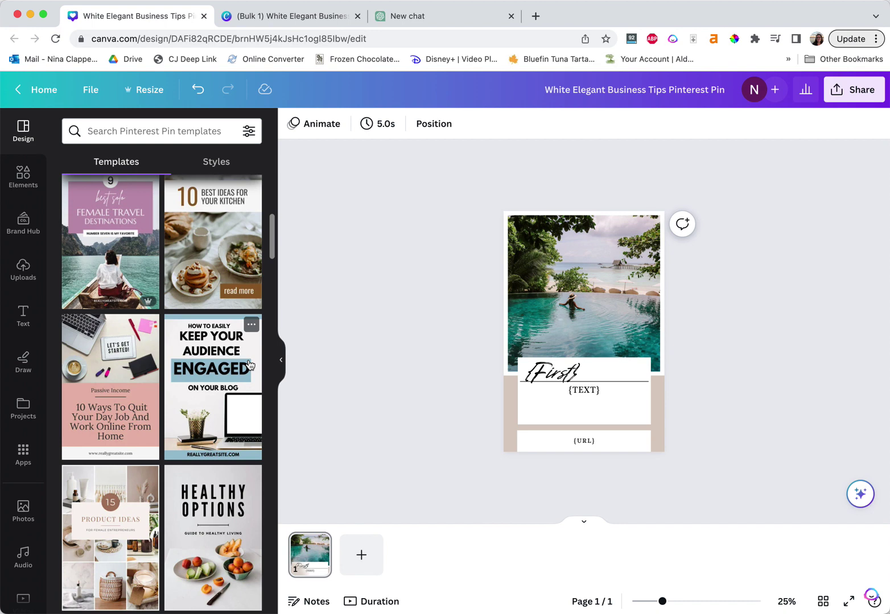
{"action": "scroll", "coordinate": [249, 365], "scroll_direction": "down", "scroll_amount": 13}
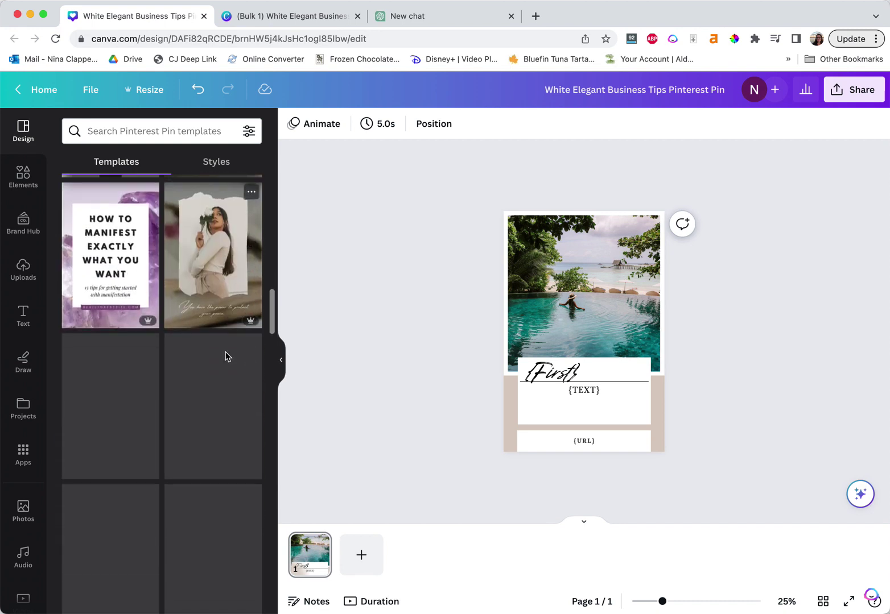
Add the purple Crystal Amethyst 'How to Manifest Exactly What You Want' template as page 2, then return to page 1.
{"action": "left_click", "coordinate": [125, 244]}
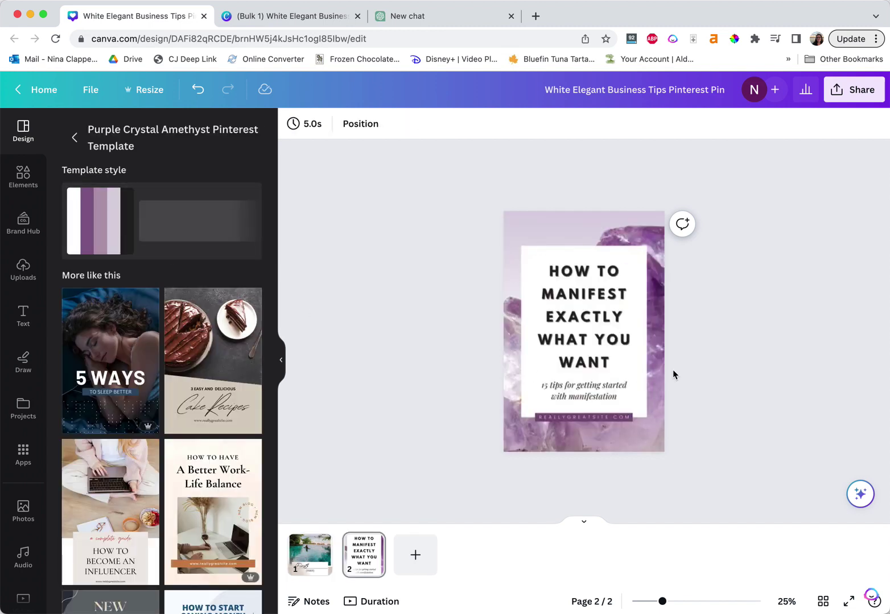
{"action": "left_click", "coordinate": [646, 284]}
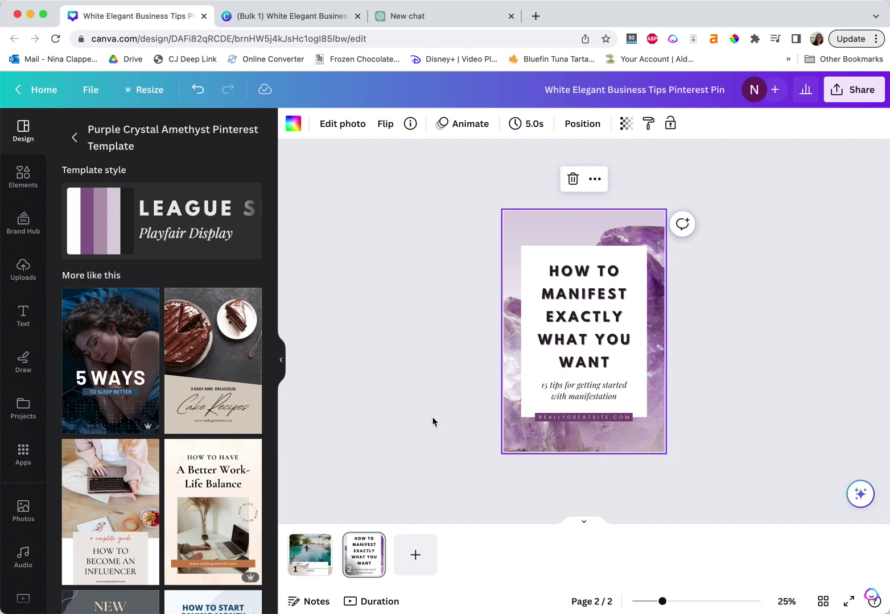
{"action": "left_click", "coordinate": [312, 543]}
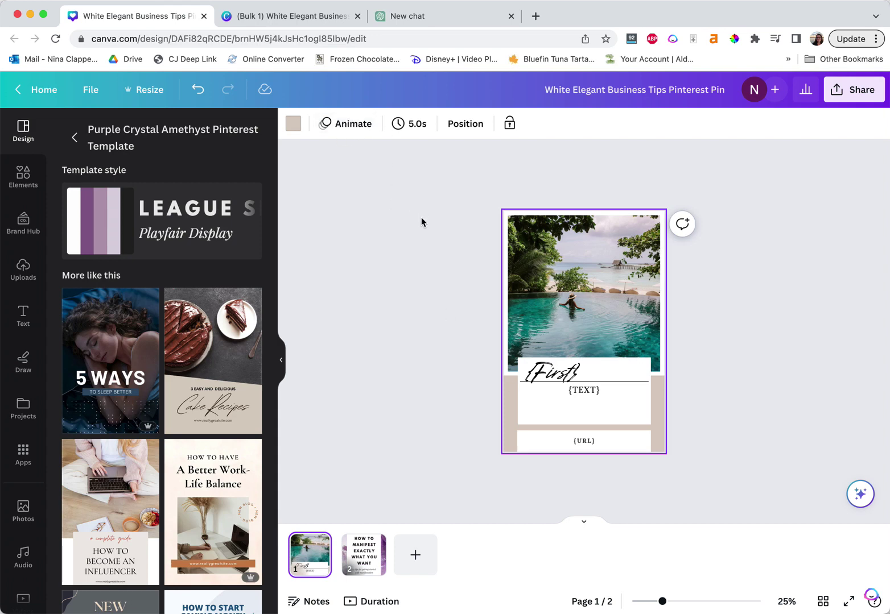
{"action": "left_click", "coordinate": [450, 295]}
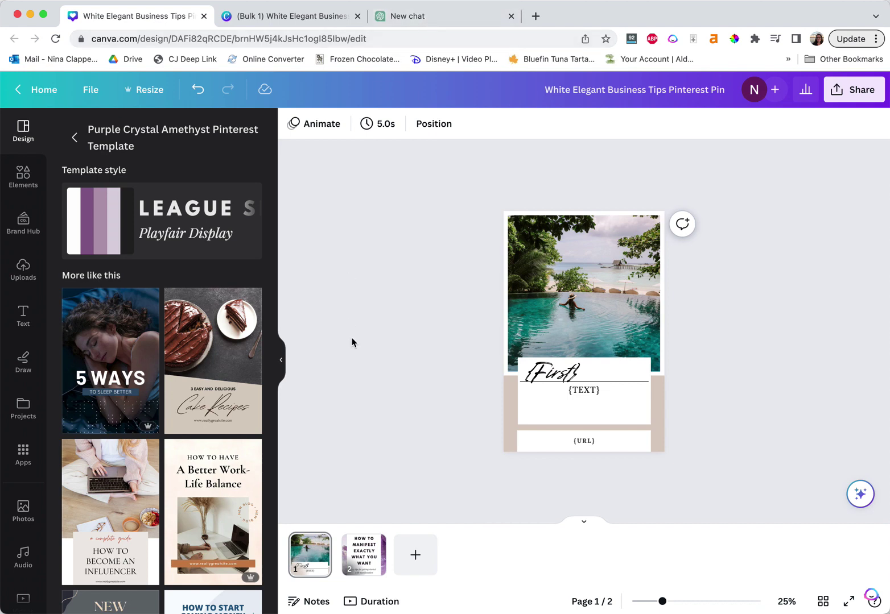
{"action": "scroll", "coordinate": [23, 455], "scroll_direction": "down", "scroll_amount": 2}
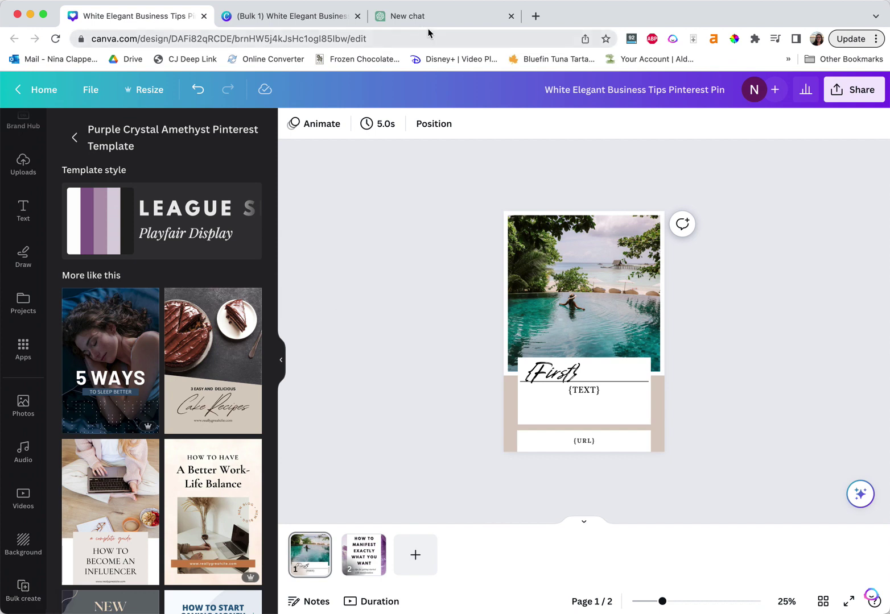
{"action": "left_click", "coordinate": [448, 23]}
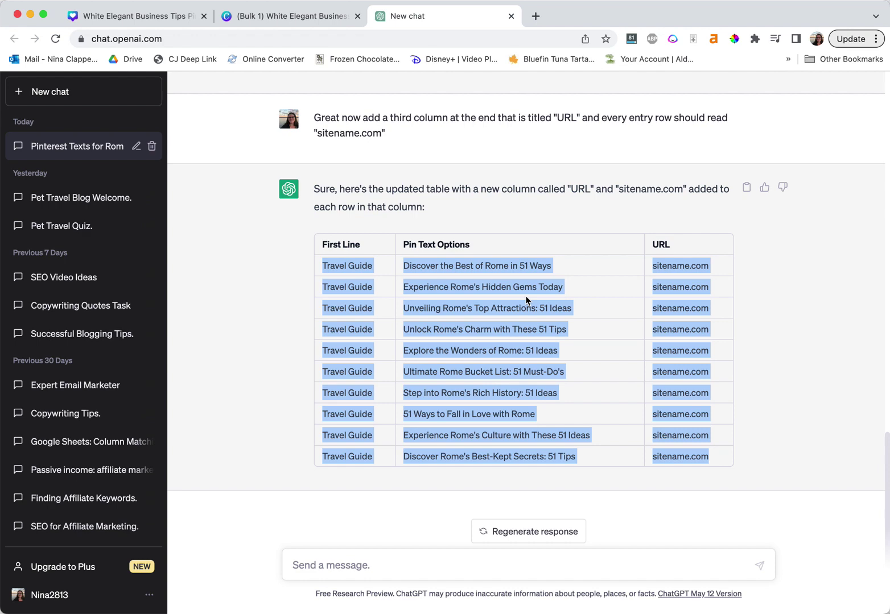
{"action": "left_click", "coordinate": [517, 344]}
{"action": "scroll", "coordinate": [518, 344], "scroll_direction": "up", "scroll_amount": 15}
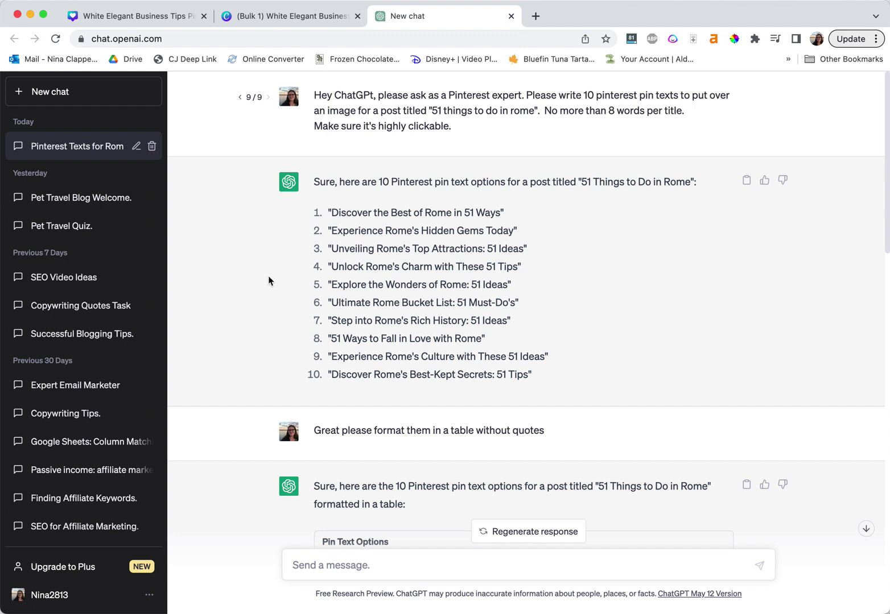
{"action": "left_click", "coordinate": [138, 16]}
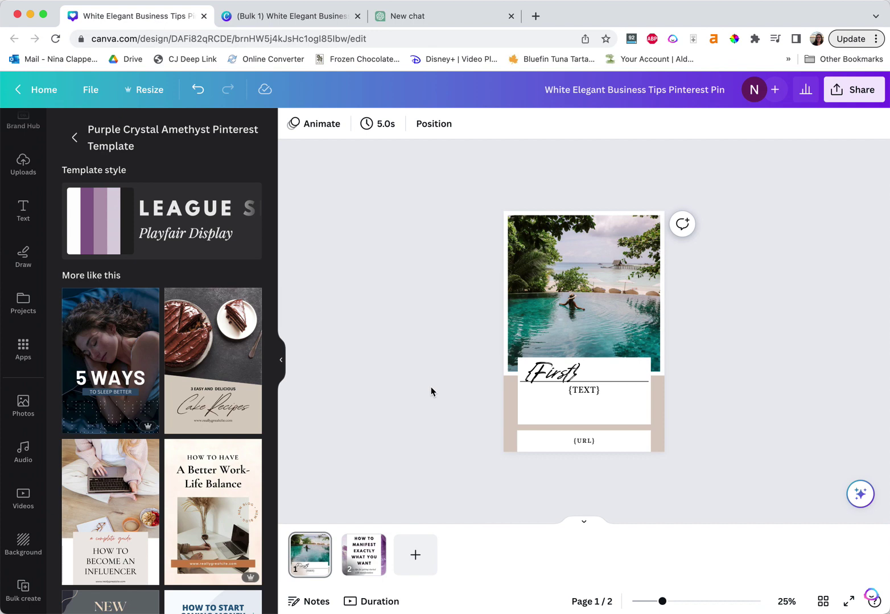
Search the Pinterest Pin templates for 'quote' and browse results such as 'Nothing can dim the light'.
{"action": "scroll", "coordinate": [37, 307], "scroll_direction": "up", "scroll_amount": 2}
{"action": "scroll", "coordinate": [159, 358], "scroll_direction": "down", "scroll_amount": 10}
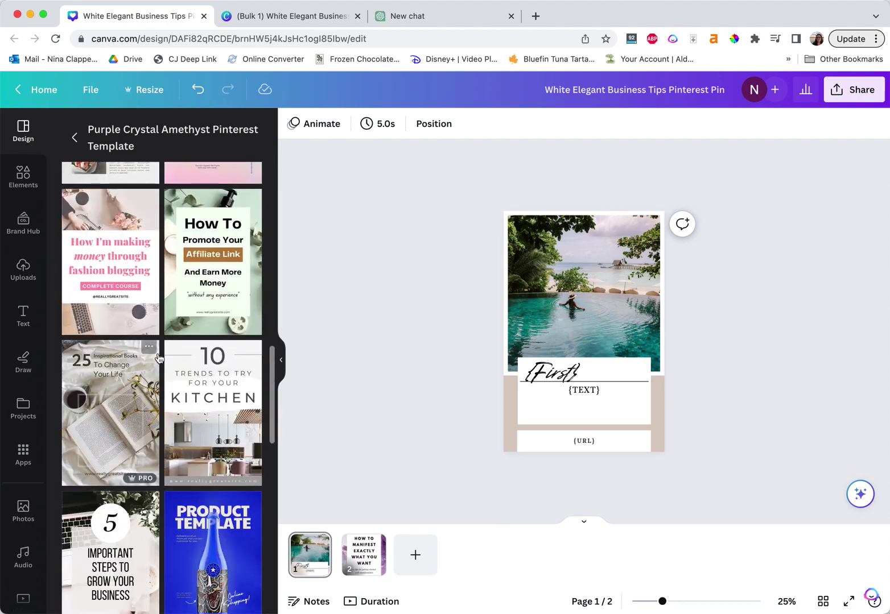
{"action": "scroll", "coordinate": [150, 330], "scroll_direction": "down", "scroll_amount": 6}
{"action": "scroll", "coordinate": [72, 181], "scroll_direction": "up", "scroll_amount": 10}
{"action": "left_click", "coordinate": [74, 137]}
{"action": "left_click", "coordinate": [171, 137]}
{"action": "type", "text": "quote"}
{"action": "key", "text": "Return"}
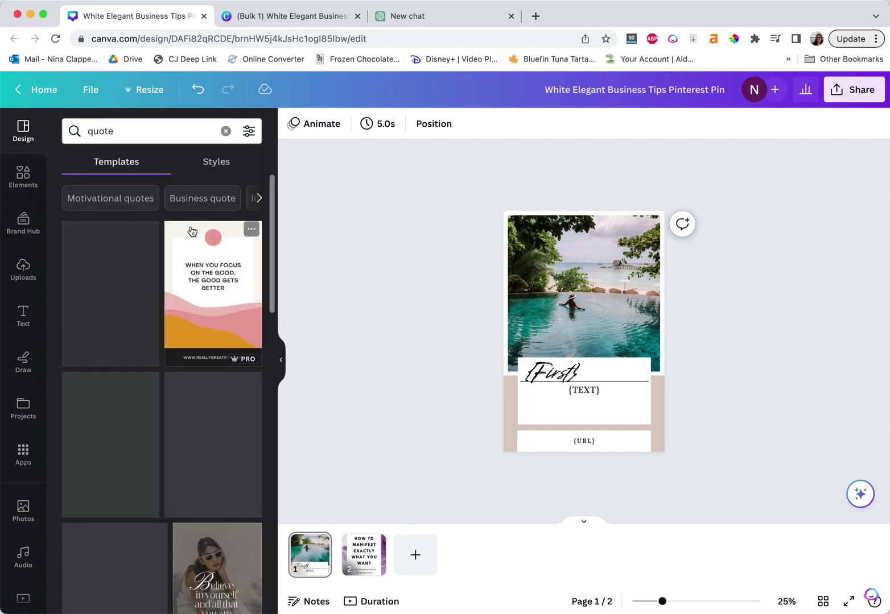
{"action": "scroll", "coordinate": [145, 407], "scroll_direction": "down", "scroll_amount": 5}
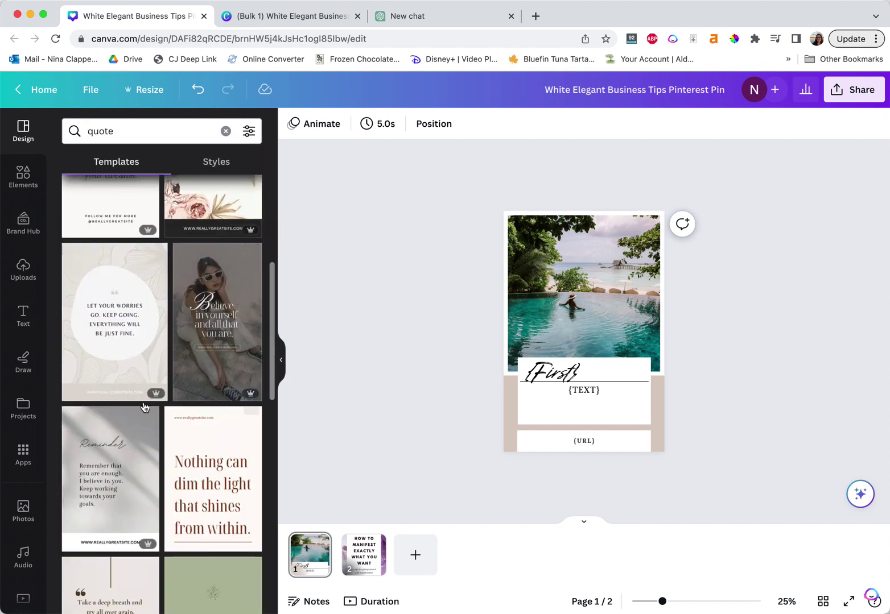
{"action": "scroll", "coordinate": [252, 336], "scroll_direction": "down", "scroll_amount": 3}
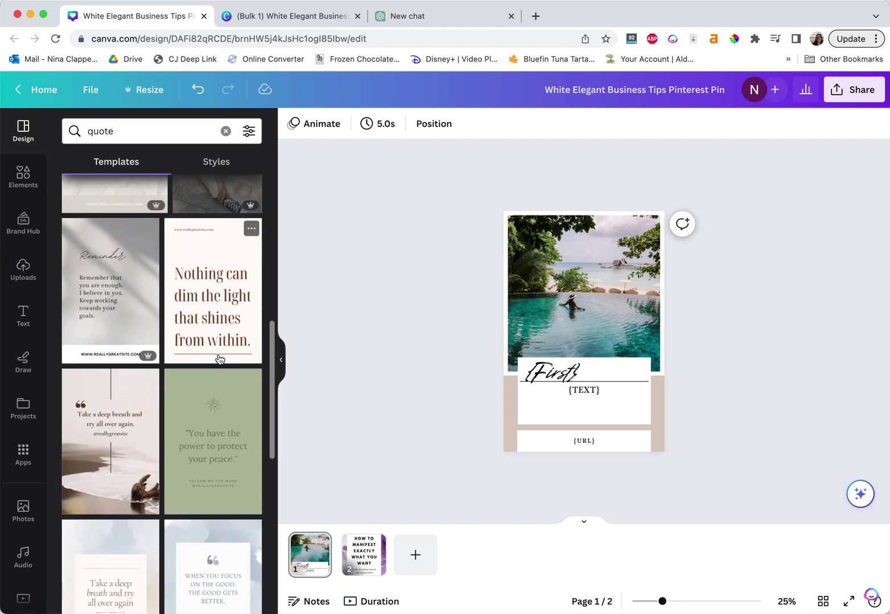